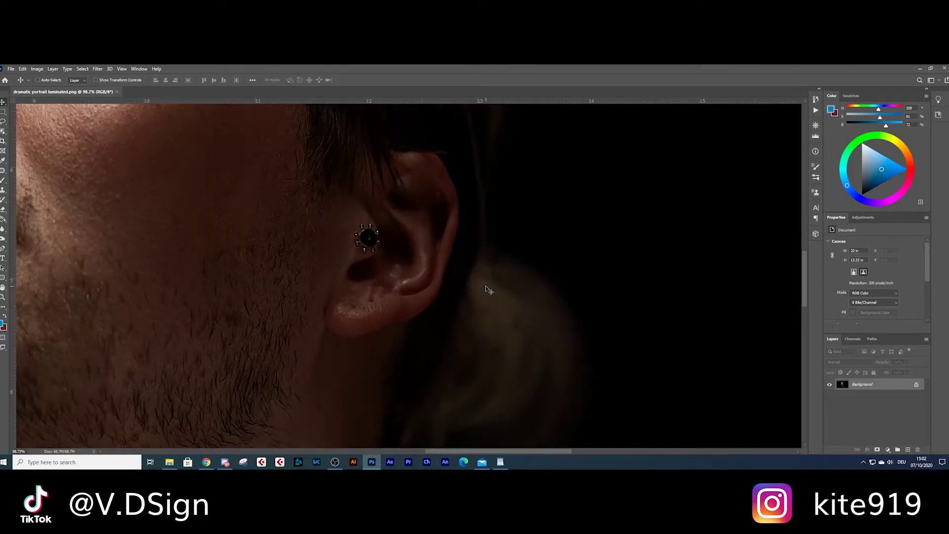
Resize the portrait image to 1500 × 1000 pixels
drag(215, 253, 523, 434)
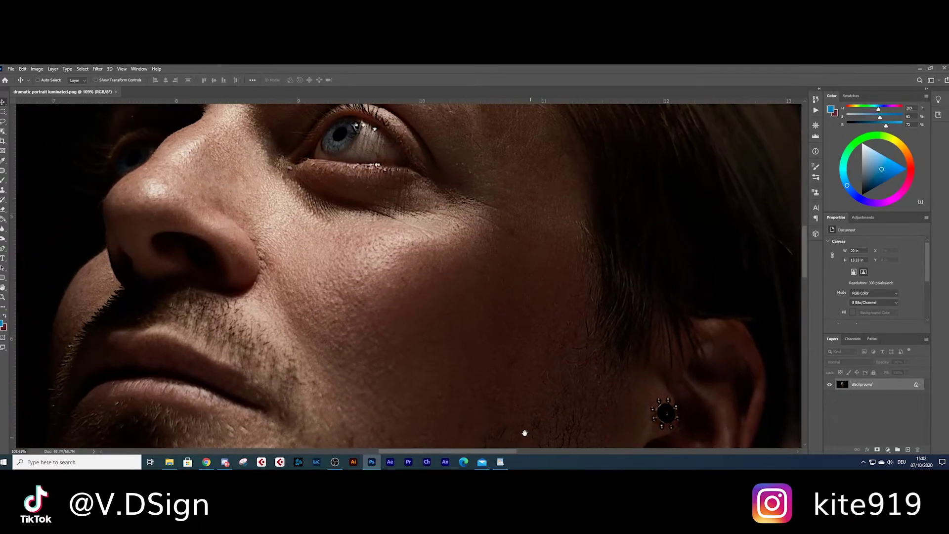
drag(495, 329, 534, 412)
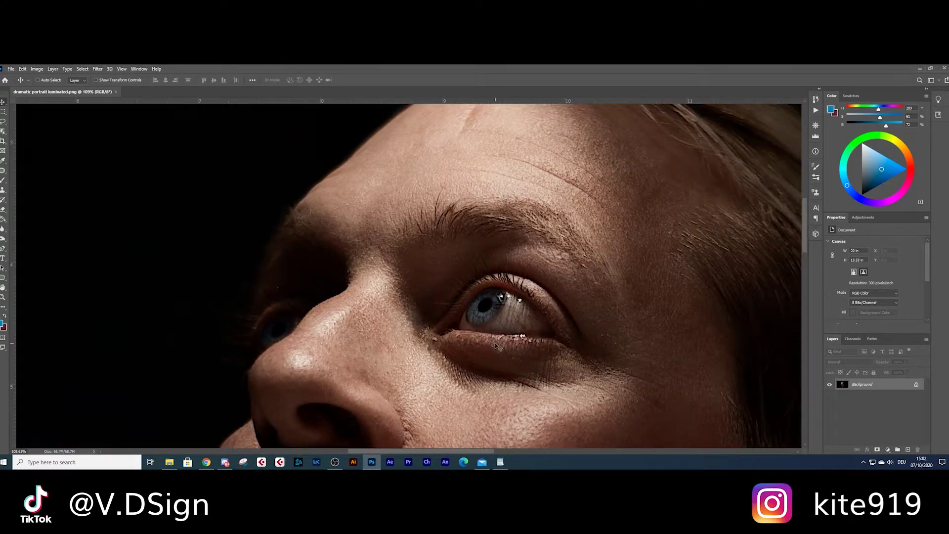
scroll(494, 342, down, 8)
click(37, 68)
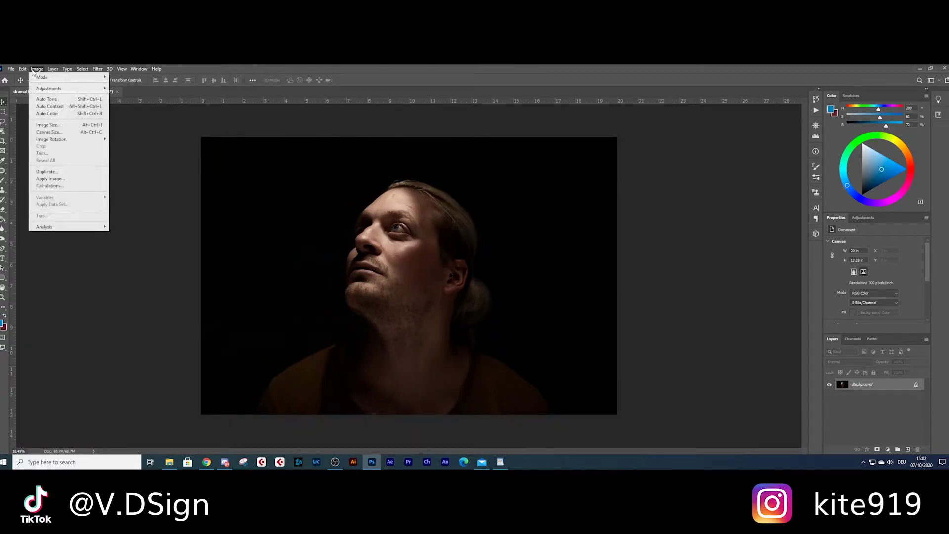
click(49, 125)
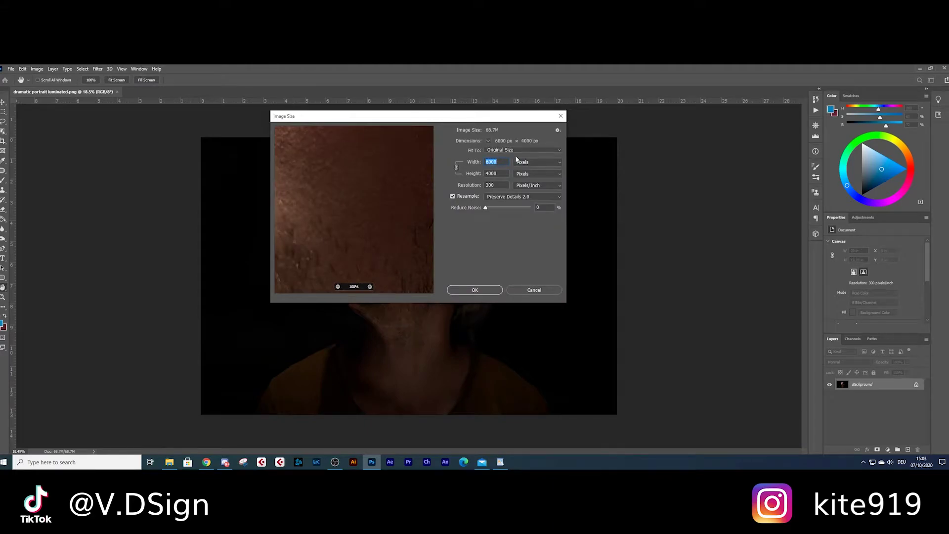
text(1500)
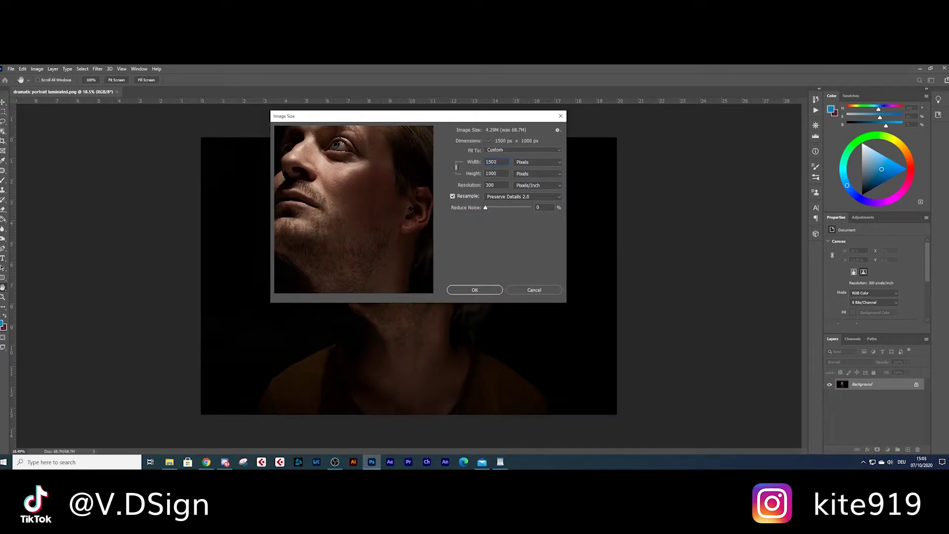
click(488, 291)
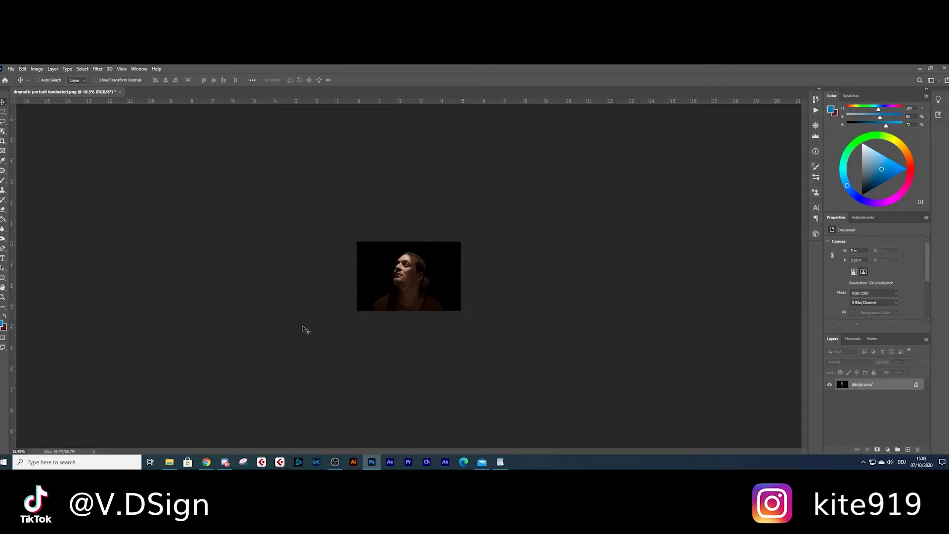
Duplicate the Background layer twice and hide the original Background
scroll(361, 313, up, 17)
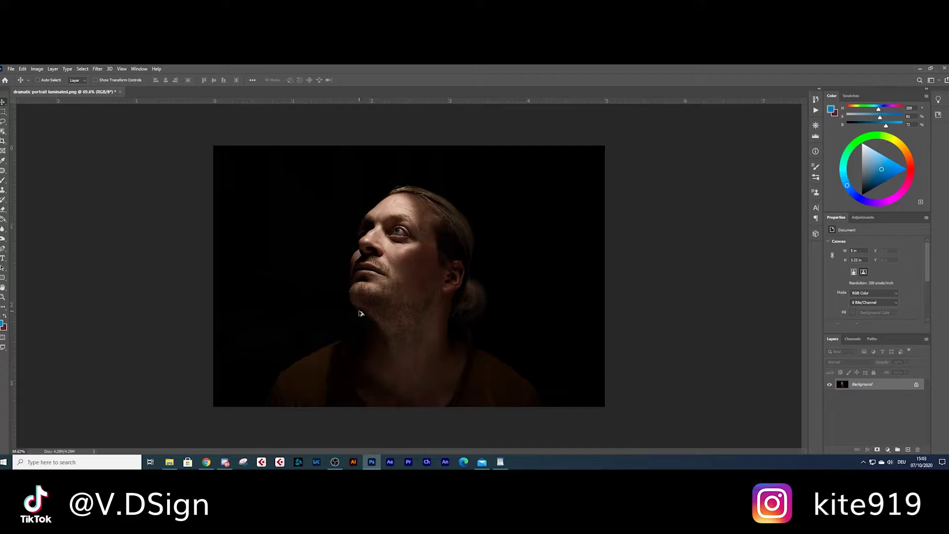
scroll(360, 314, up, 1)
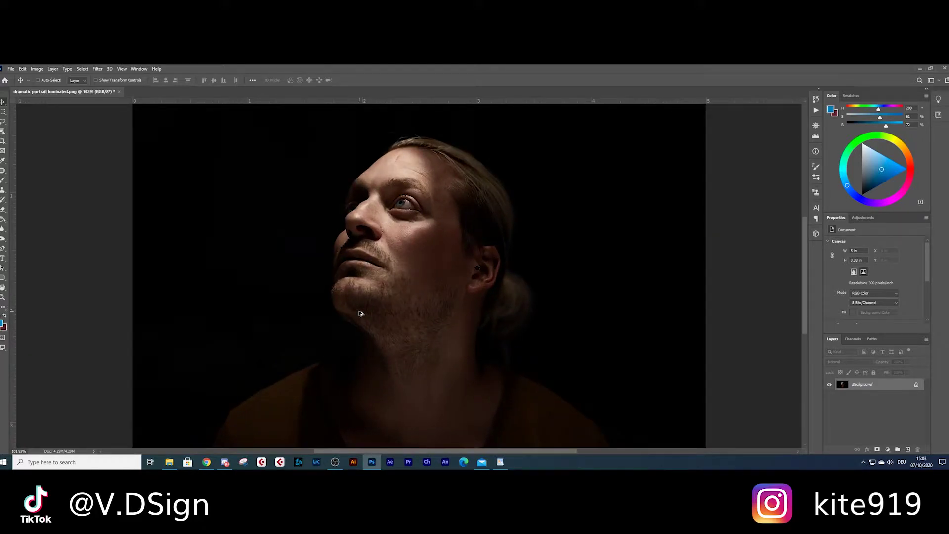
scroll(360, 314, down, 2)
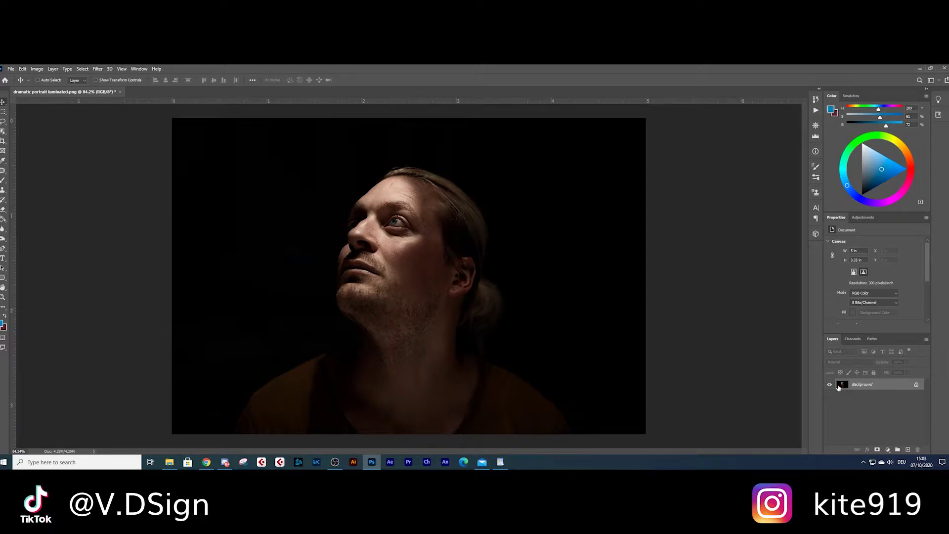
key(ctrl+j)
key(ctrl+j)
click(830, 409)
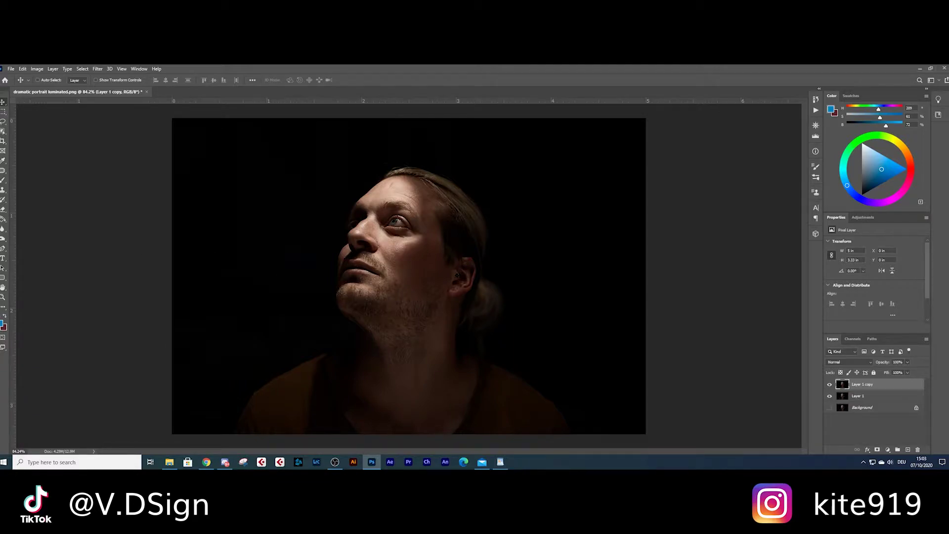
Rename the upper layer copy "Cut Version" and the lower copy "Flat Version"
double_click(861, 386)
text(Cut Version)
key(Return)
double_click(858, 397)
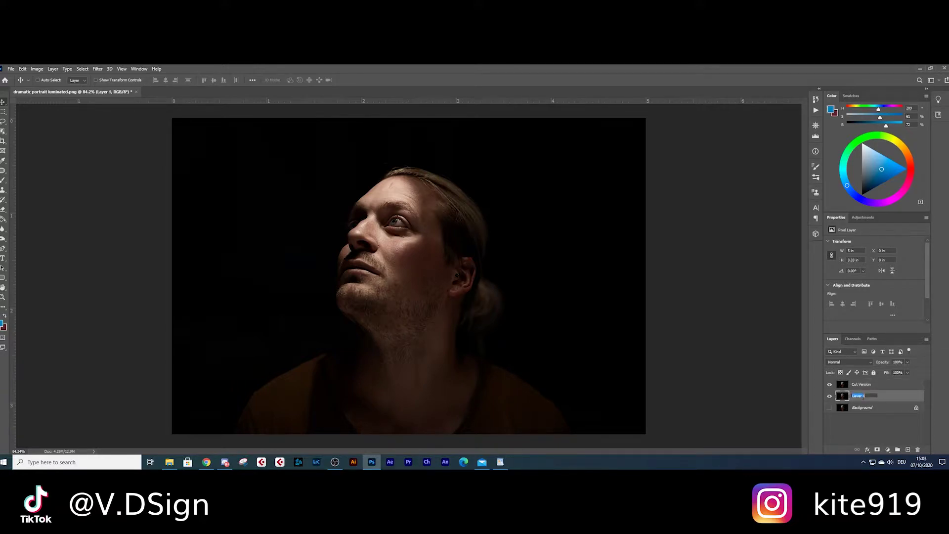
text(Flat Version)
key(Return)
Hide Flat Version and delete a tall rectangle, about 0.23 × 0.96 in, from the forehead to the cheek on Cut Version
click(845, 386)
click(830, 396)
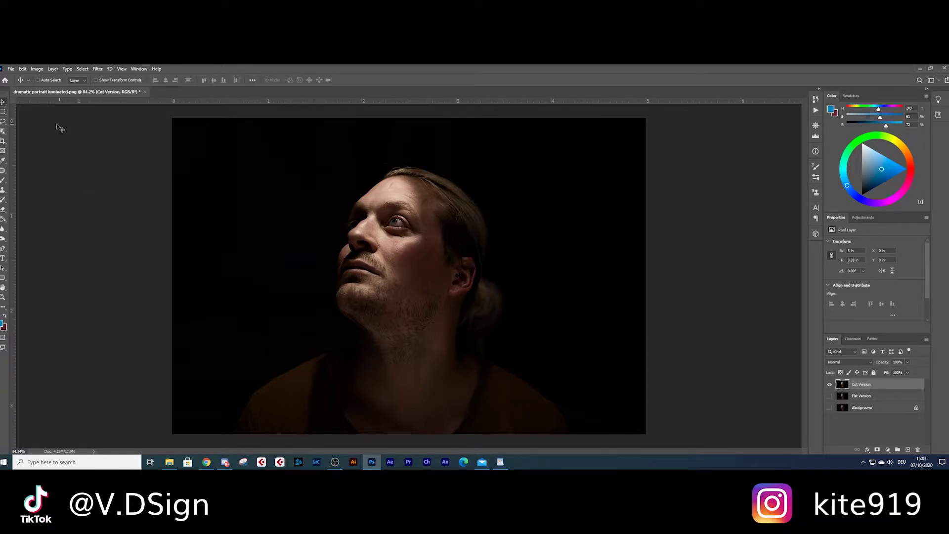
click(4, 113)
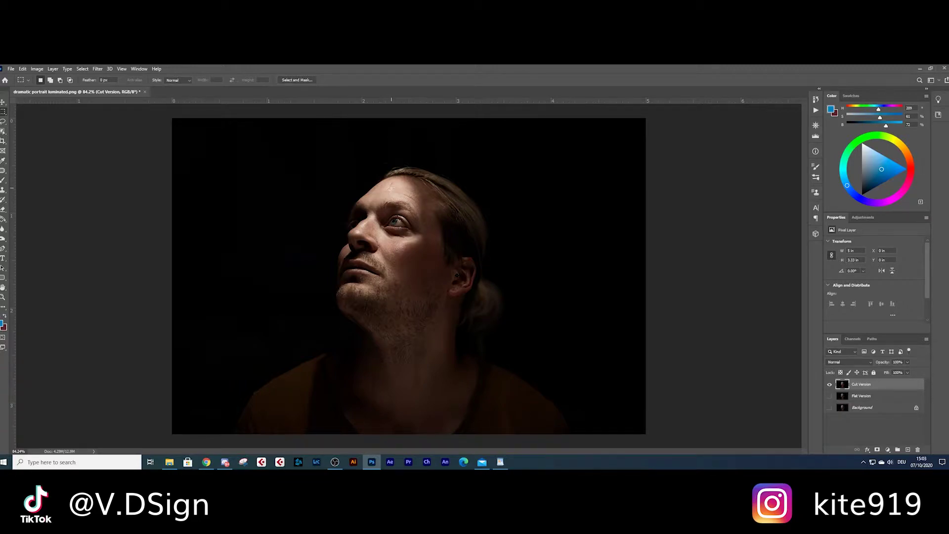
drag(393, 188, 416, 280)
key(Delete)
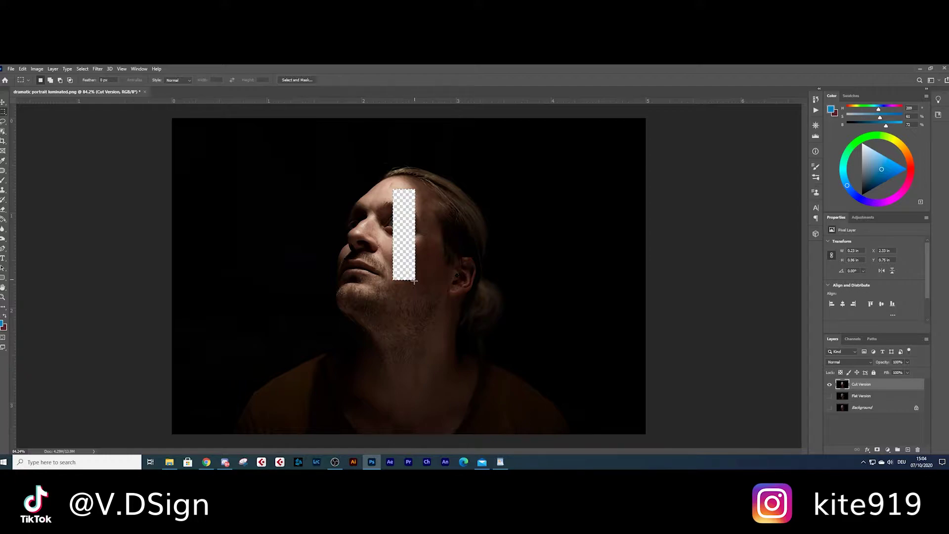
key(ctrl+d)
Delete a small upright rectangle beside the mouth and a horizontal strip about 0.96 × 0.13 in across the neck on Cut Version
drag(342, 256, 352, 285)
key(Delete)
key(ctrl+d)
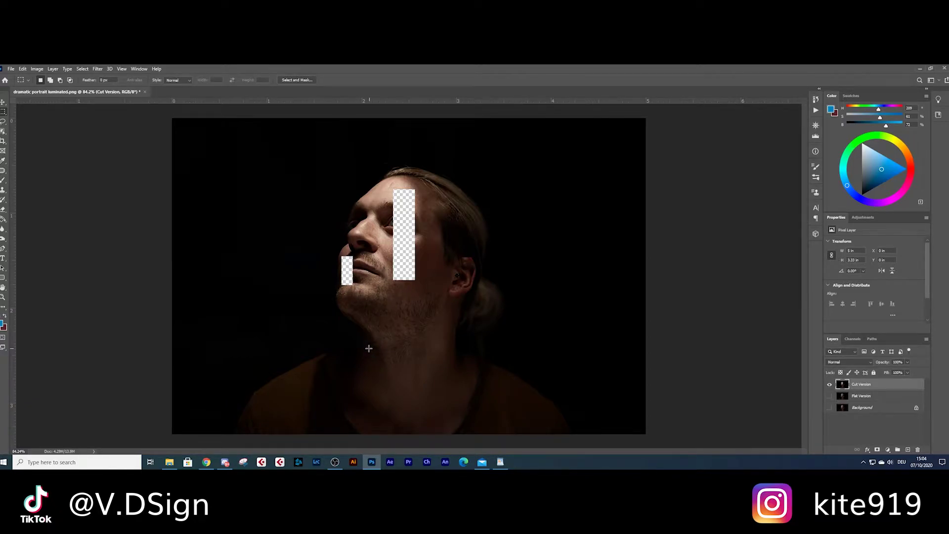
drag(362, 364, 452, 353)
key(Delete)
key(v)
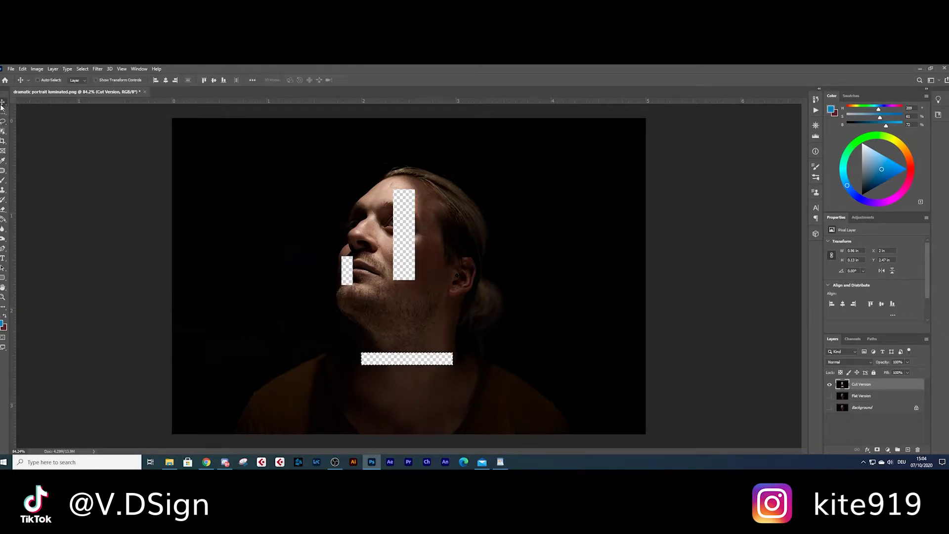
key(ctrl+d)
Create a 3D extrusion from the Cut Version layer and switch to the 3D workspace
click(109, 69)
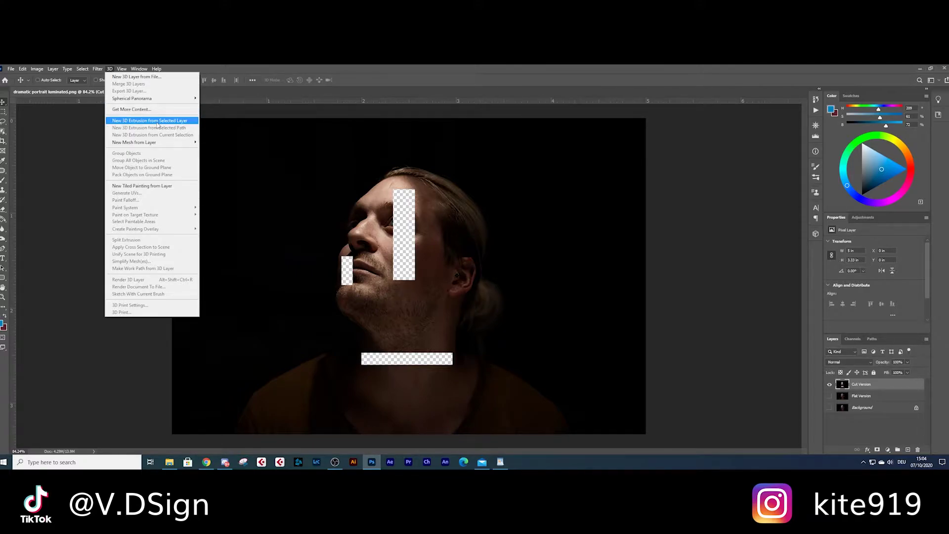
click(157, 124)
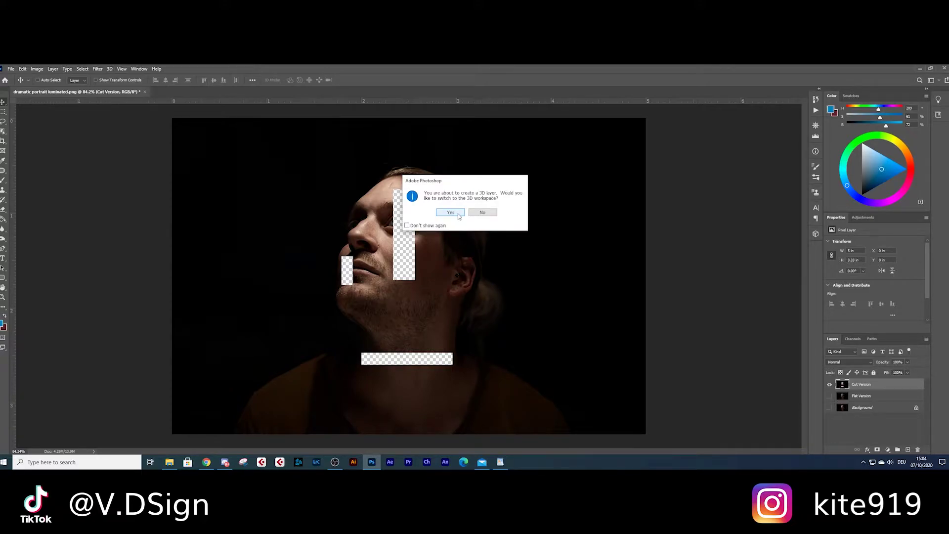
click(458, 214)
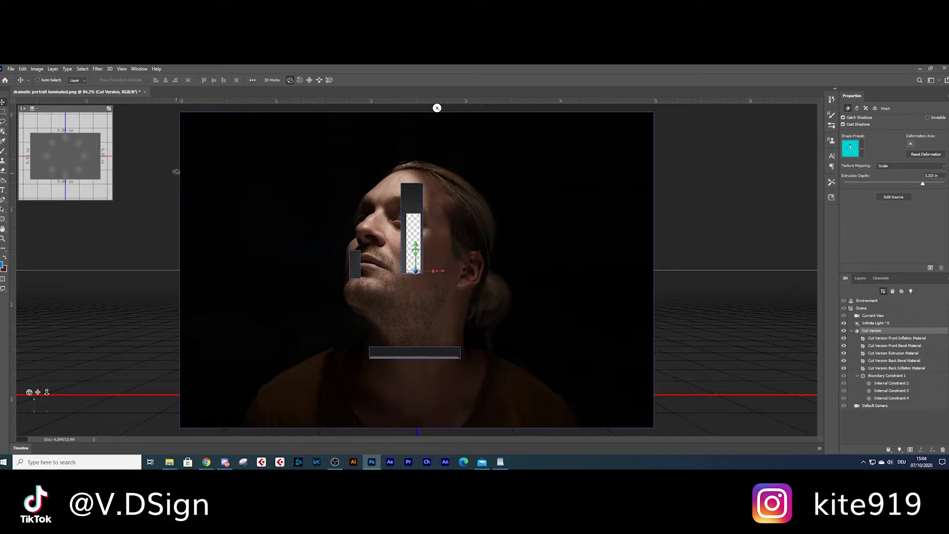
Rotate the extruded portrait to show its side and reduce its extrusion depth to about 0.03 in
drag(724, 244, 330, 269)
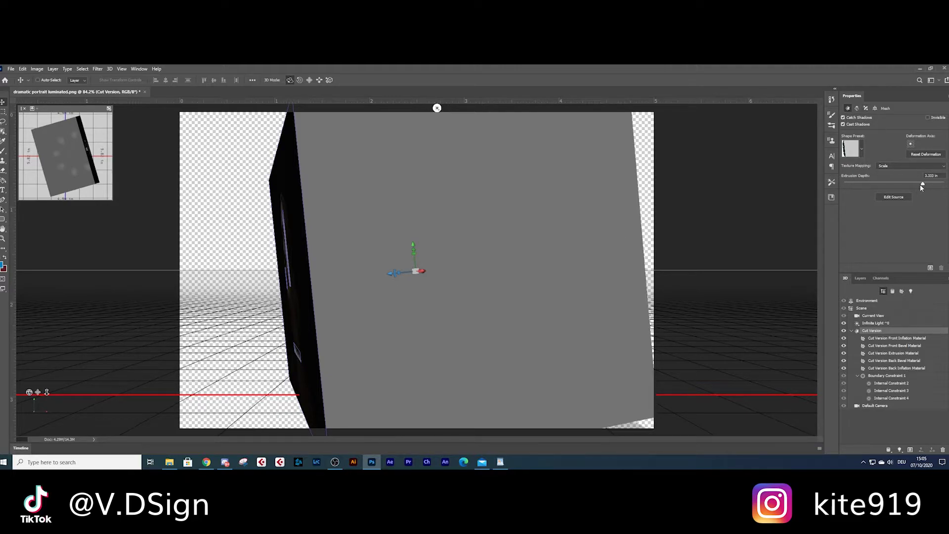
drag(921, 186, 895, 186)
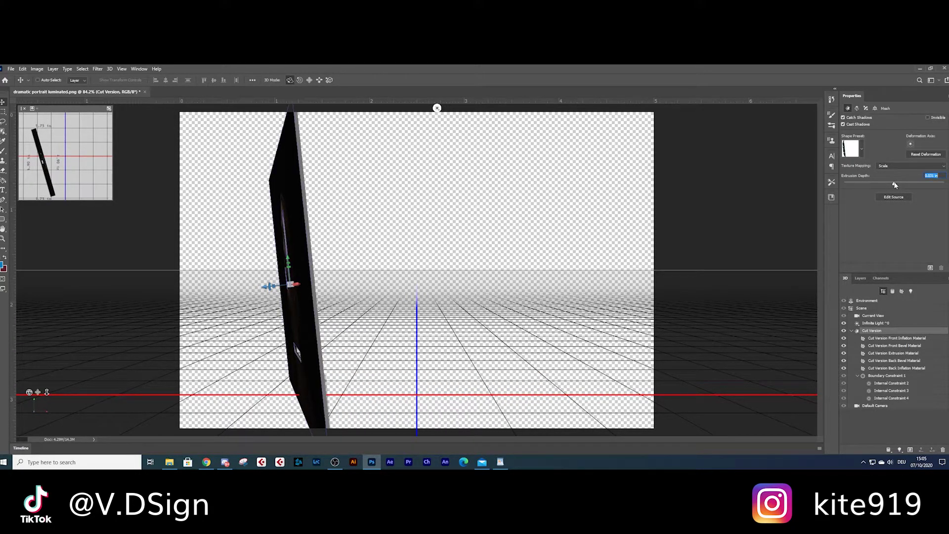
click(849, 109)
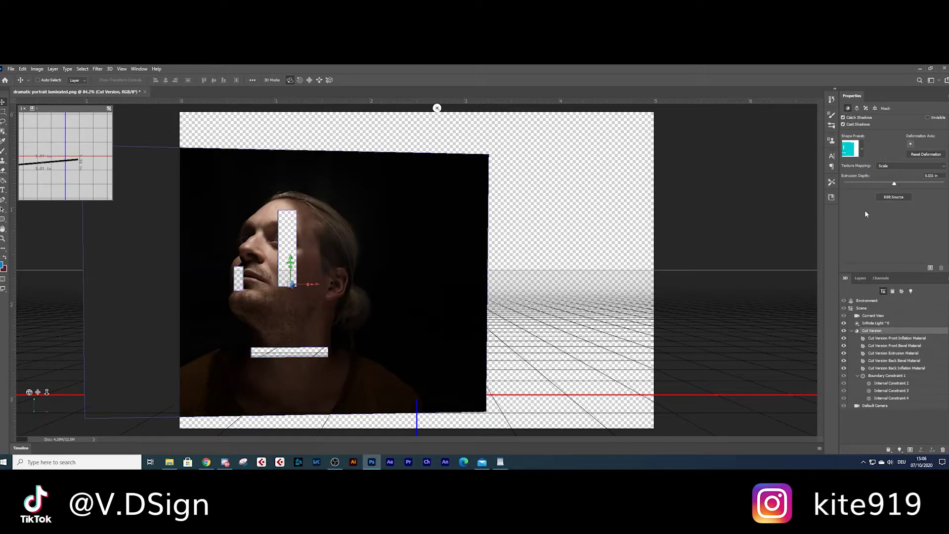
Reset the Cut Version mesh's coordinates and move it onto the ground plane
click(876, 108)
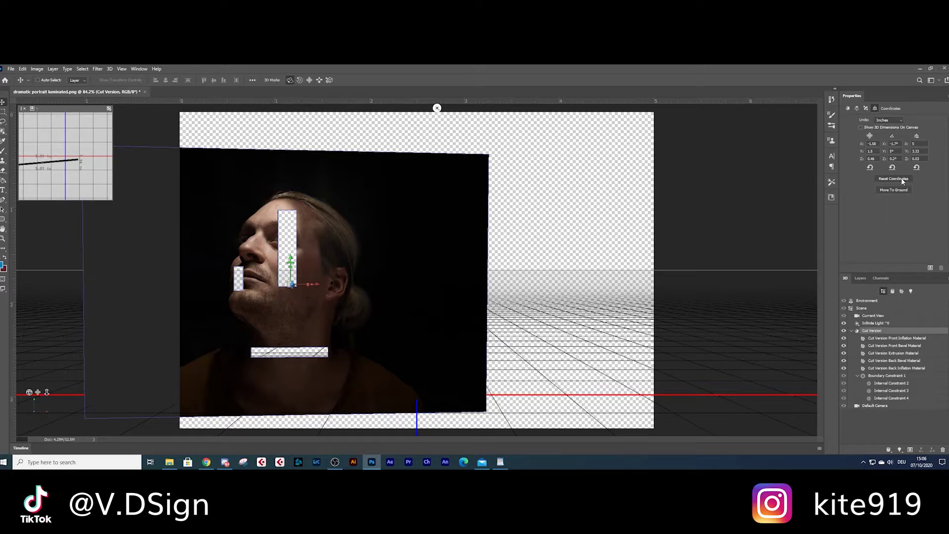
click(903, 180)
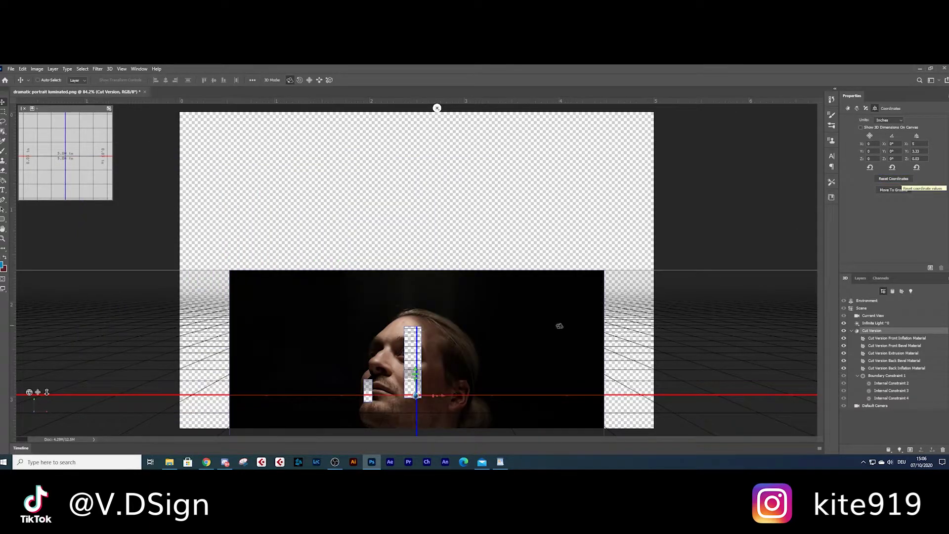
drag(416, 370, 440, 284)
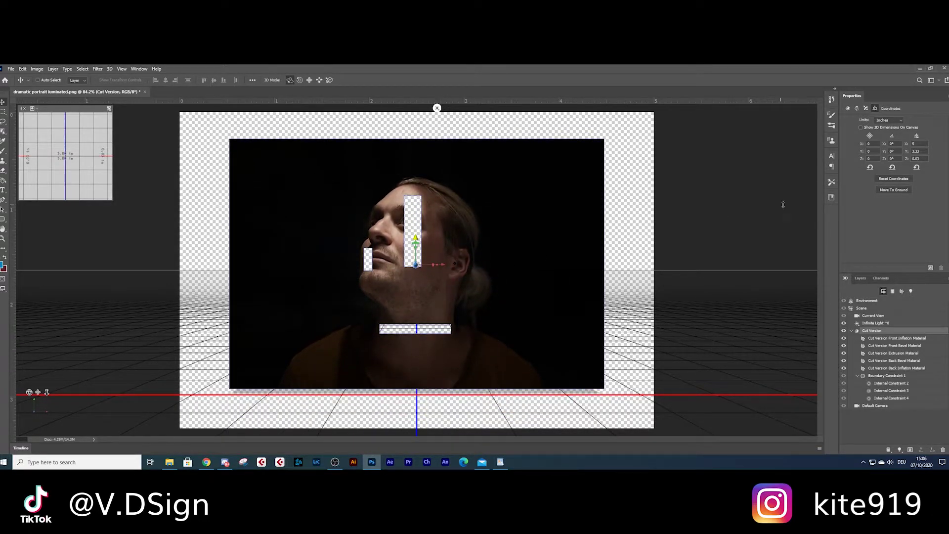
click(894, 190)
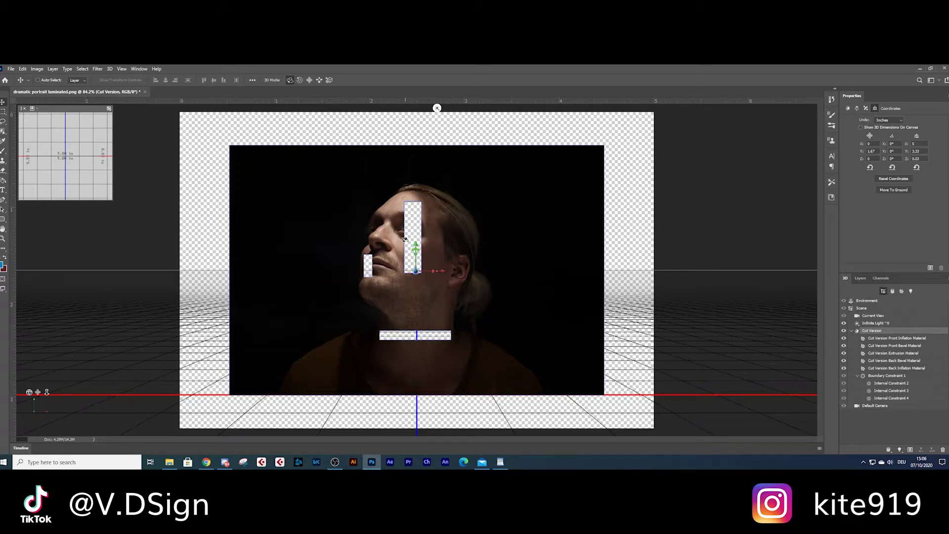
Move the mesh forward along its Z axis until the portrait fills the canvas exactly
drag(417, 267, 463, 463)
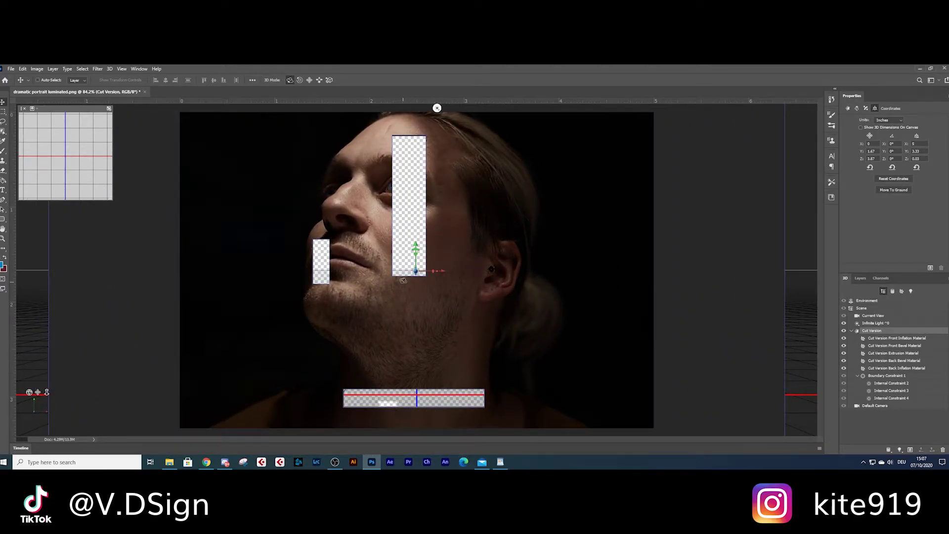
drag(418, 259, 469, 70)
drag(418, 272, 418, 267)
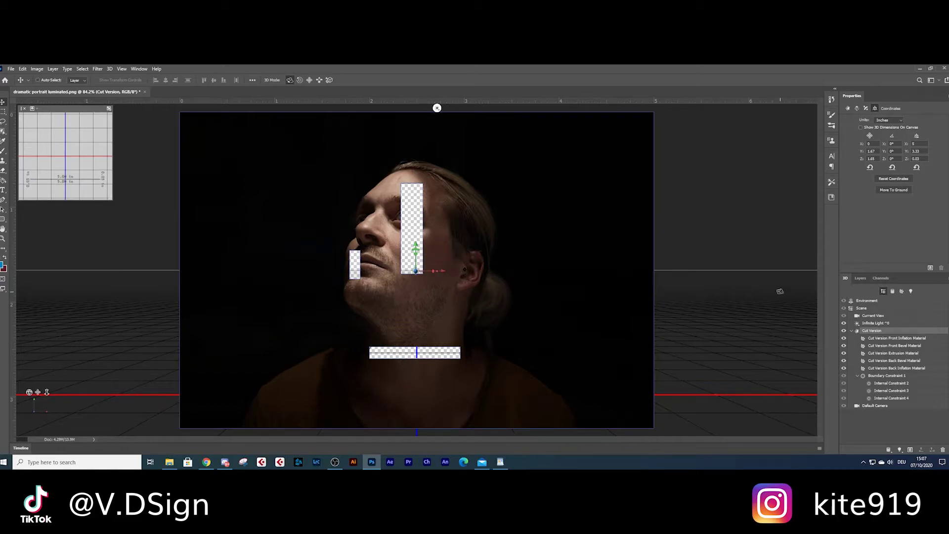
Set the Cut Version mesh's extrusion depth to about 0.12 in
click(847, 108)
drag(894, 184, 897, 184)
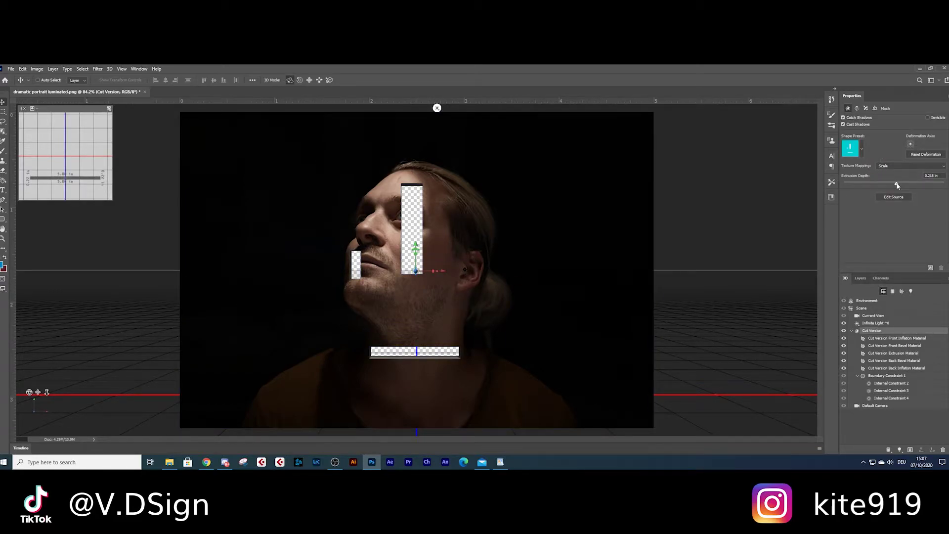
drag(897, 185, 896, 185)
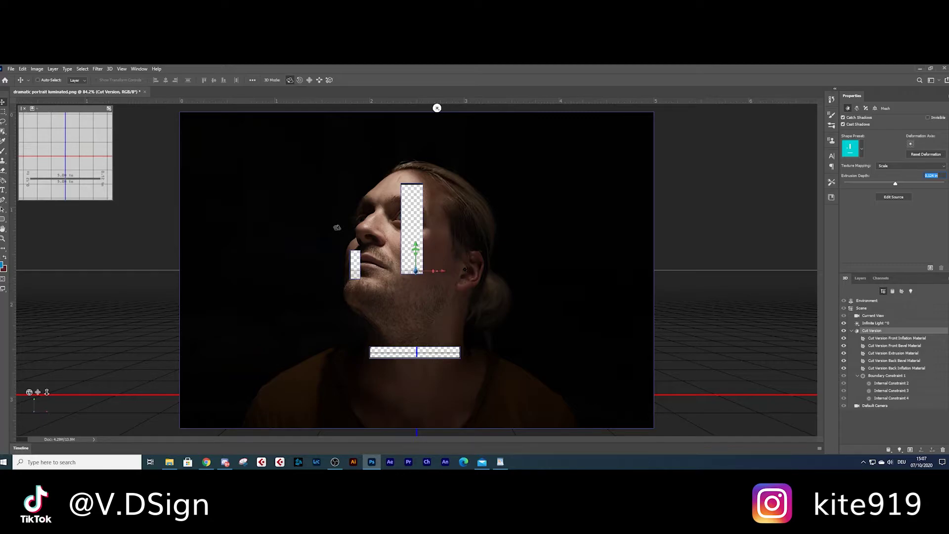
Apply the Half Round contour preset to the bevel of the mesh's front cap
click(867, 109)
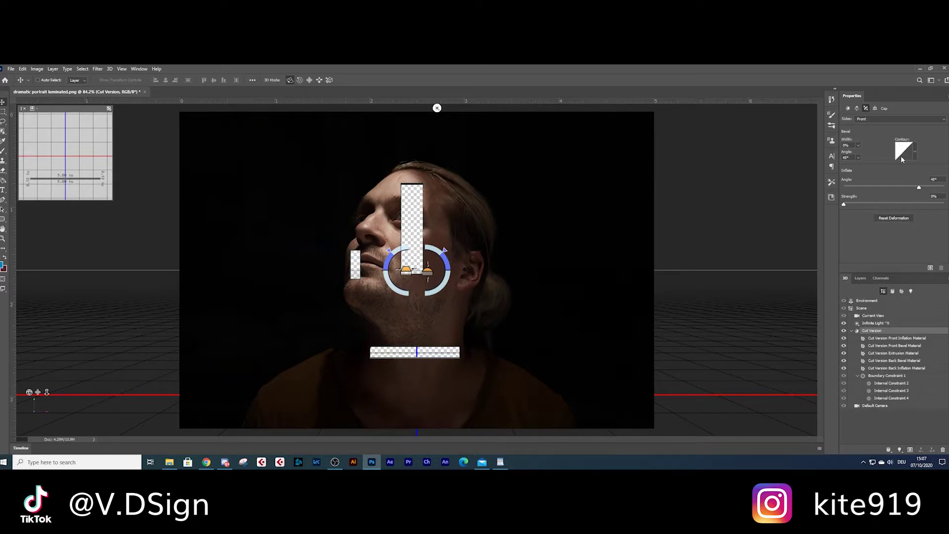
click(902, 157)
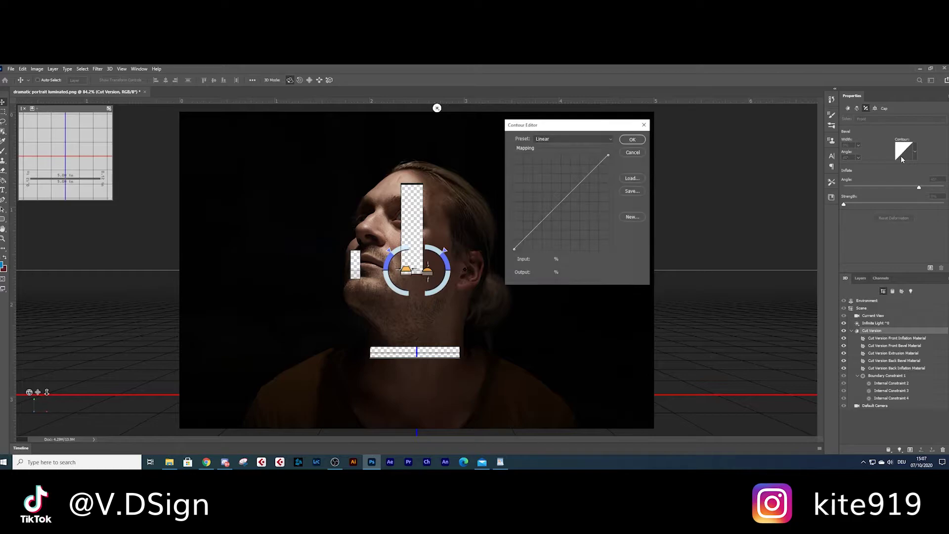
click(575, 140)
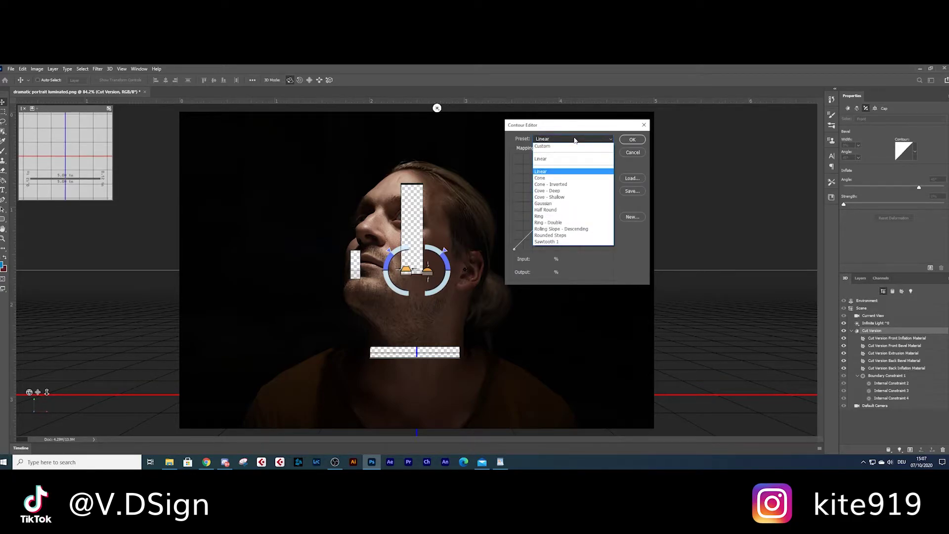
click(568, 210)
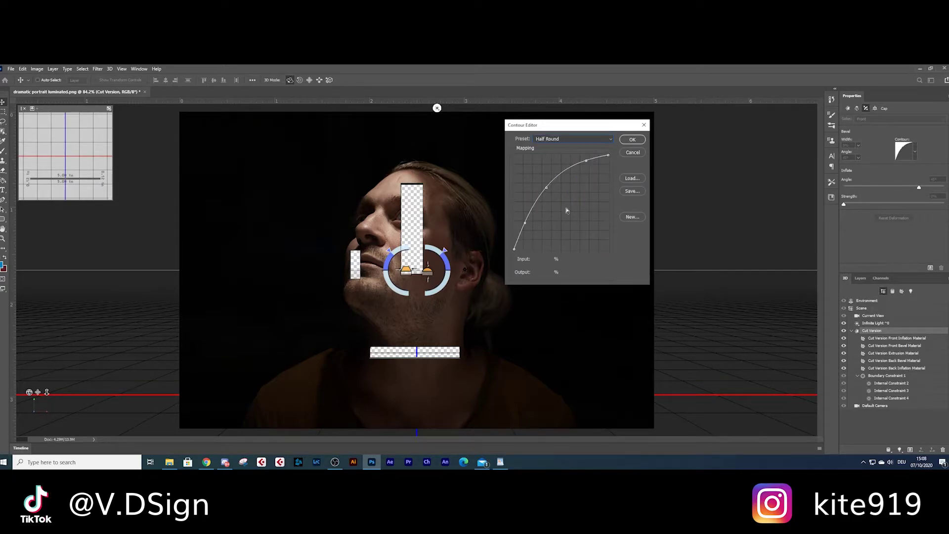
click(633, 141)
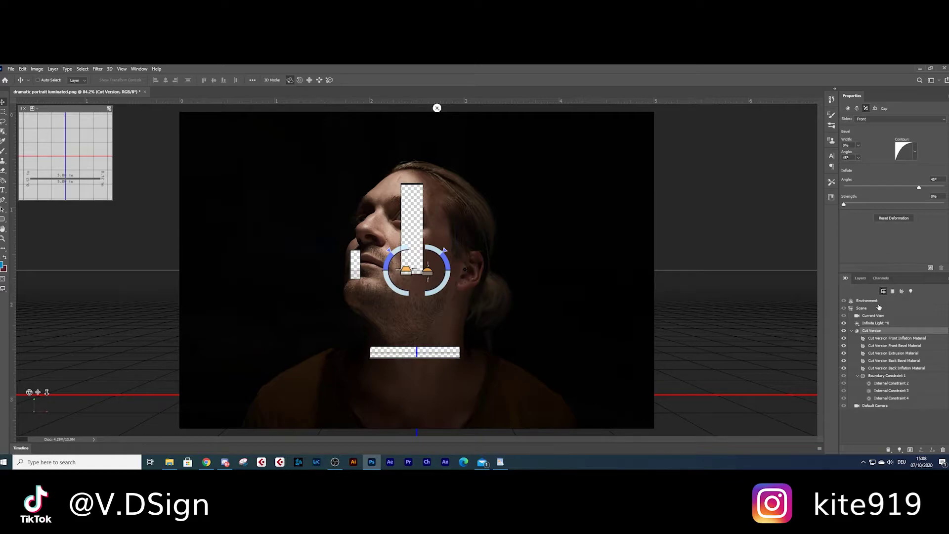
Look through the Cut Version mesh's Front Inflation, Extrusion and Back Bevel materials
click(886, 341)
click(891, 353)
click(895, 362)
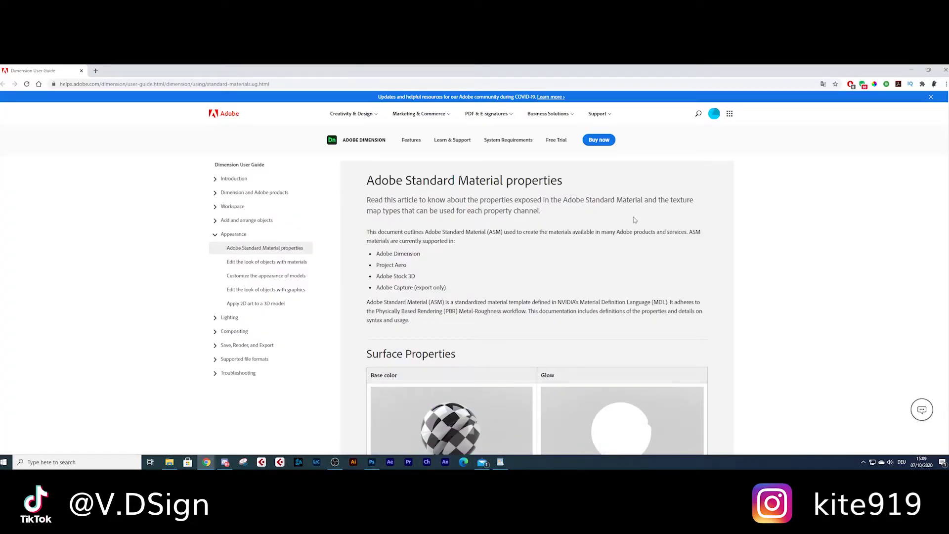
Switch to the browser and read the Adobe Standard Material properties page on base color, glow, opacity, roughness and metallic
scroll(765, 255, down, 1)
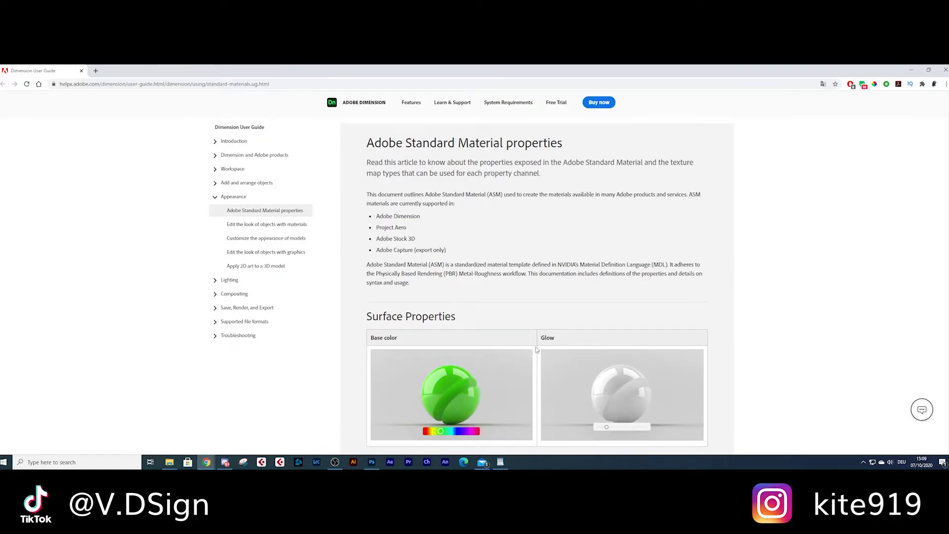
scroll(571, 315, down, 1)
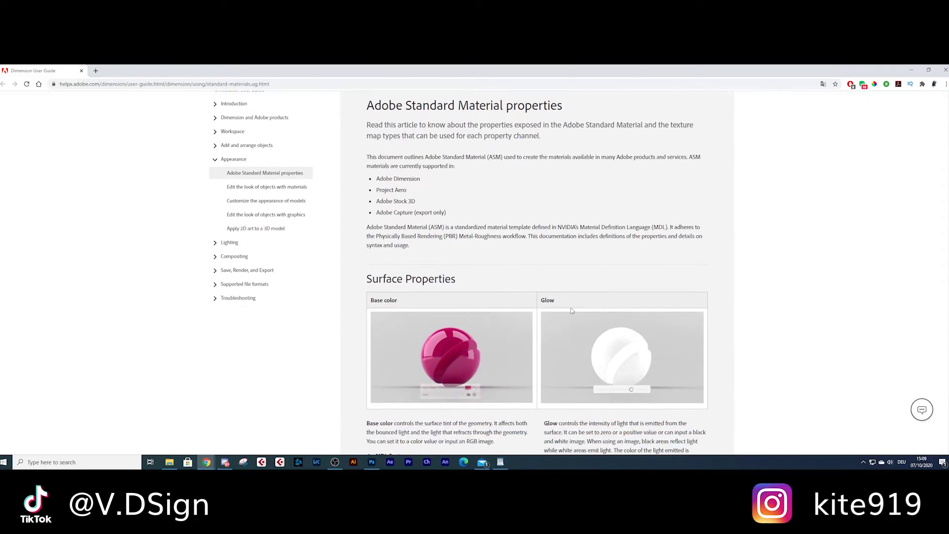
scroll(570, 315, down, 3)
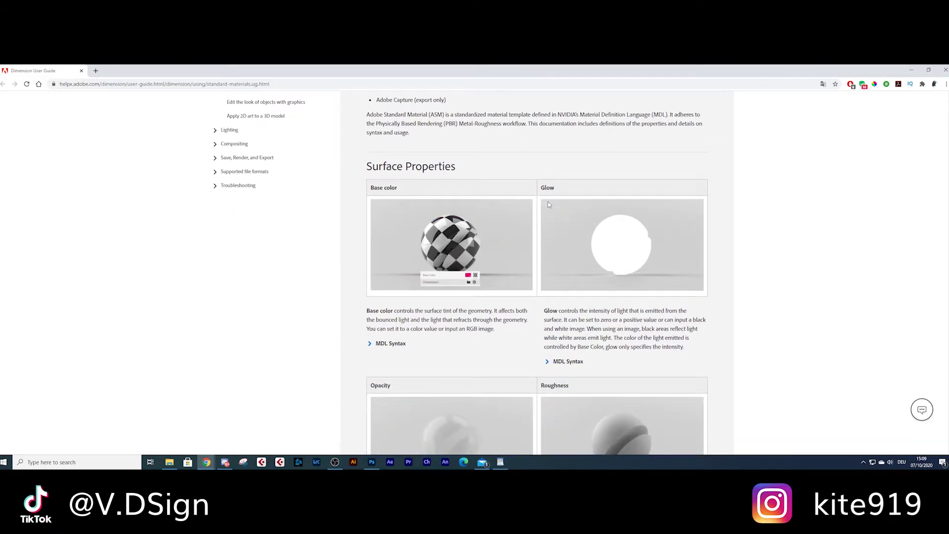
scroll(665, 275, down, 4)
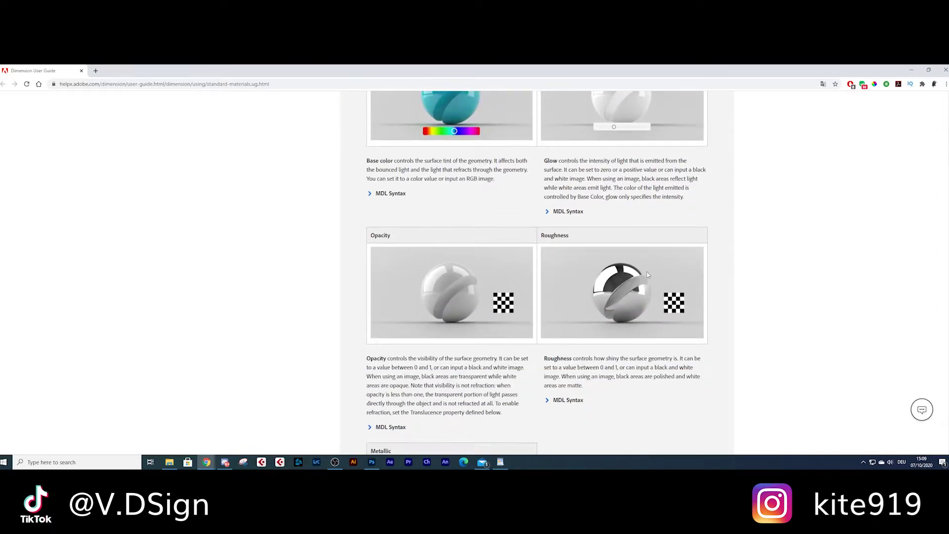
scroll(414, 274, down, 1)
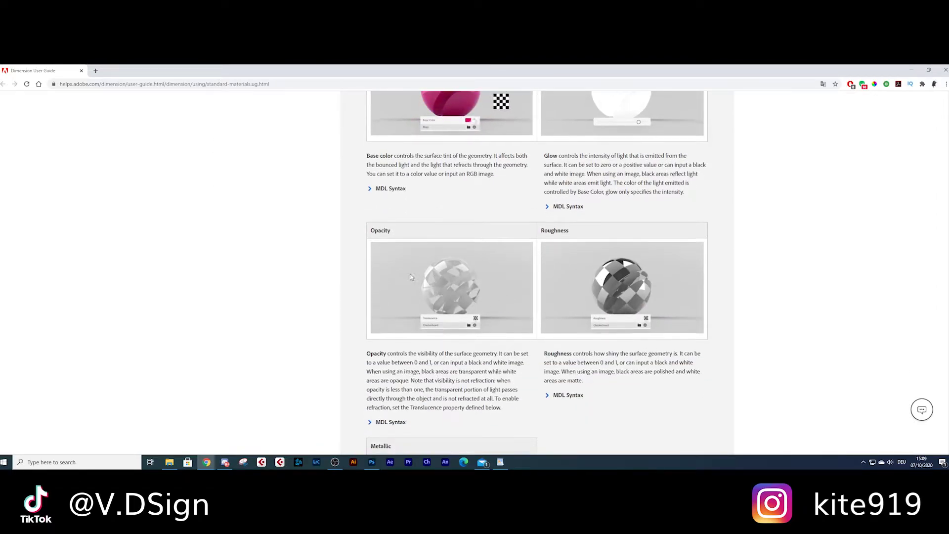
scroll(414, 277, down, 2)
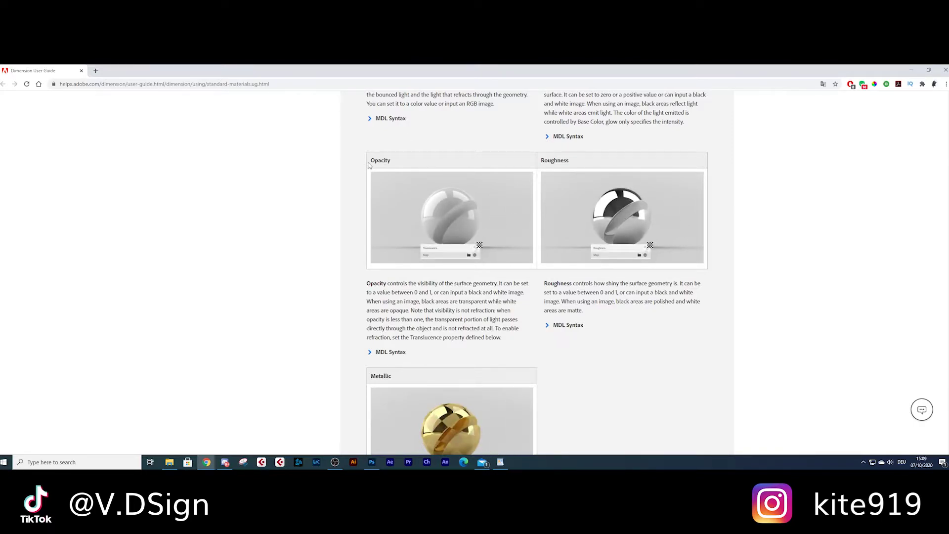
drag(368, 161, 393, 159)
click(536, 157)
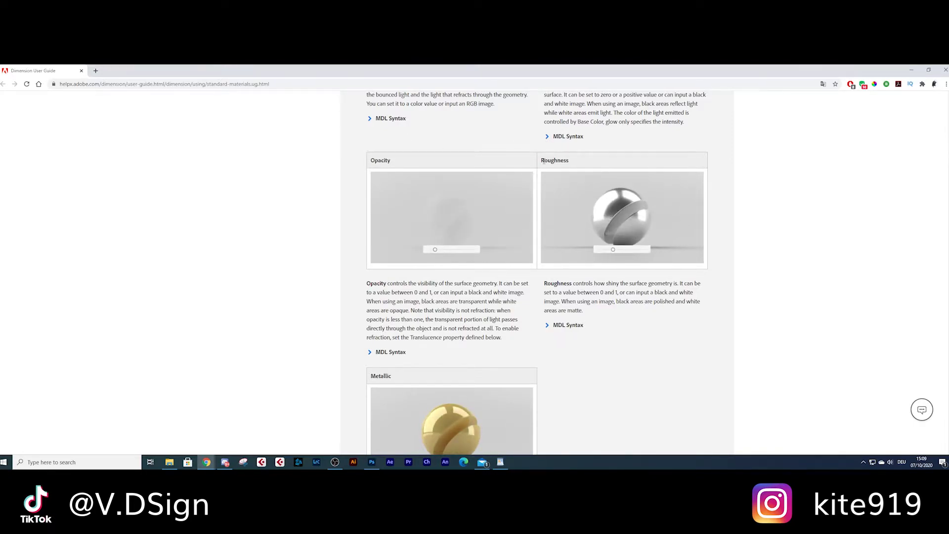
scroll(647, 313, down, 1)
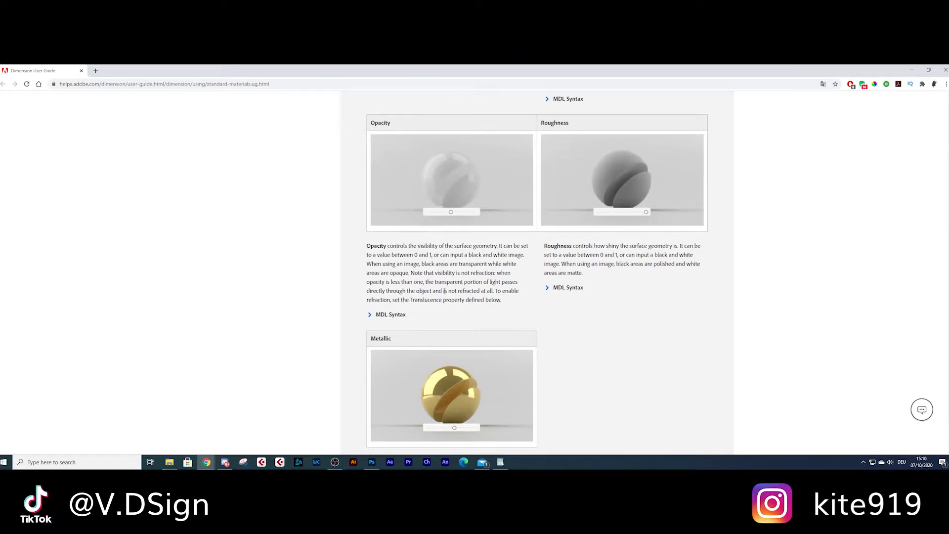
scroll(445, 291, down, 2)
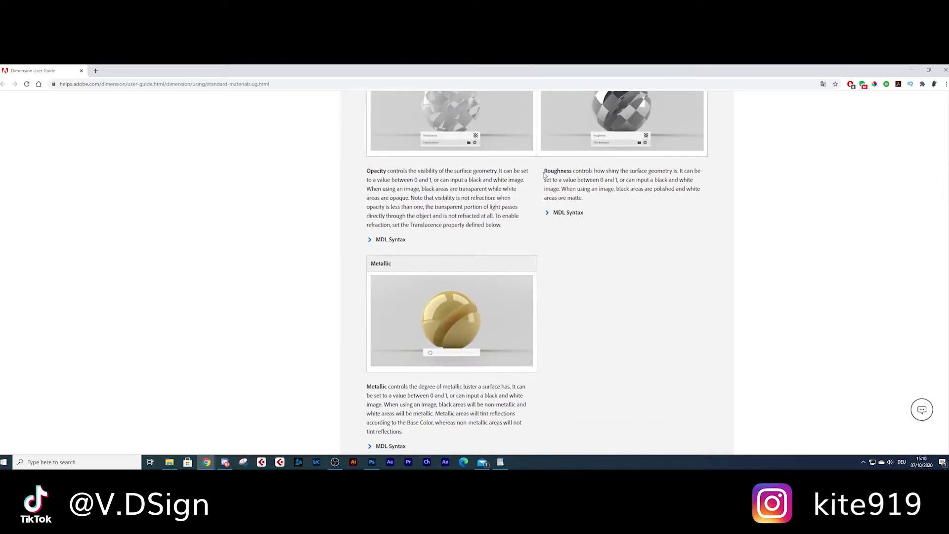
scroll(625, 211, up, 1)
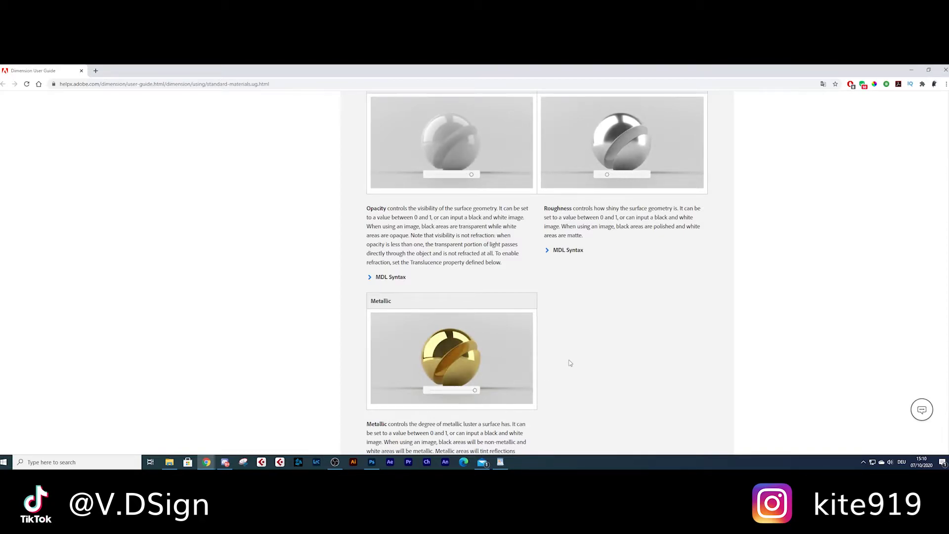
scroll(571, 363, down, 8)
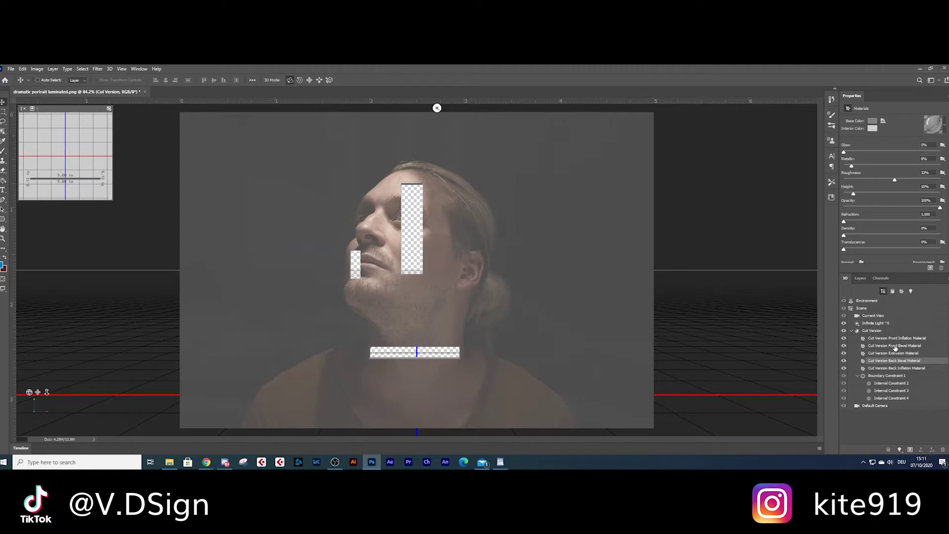
Set the translucence of the Cut Version Front Bevel Material to 100%, keeping the scene in the default camera view
click(896, 347)
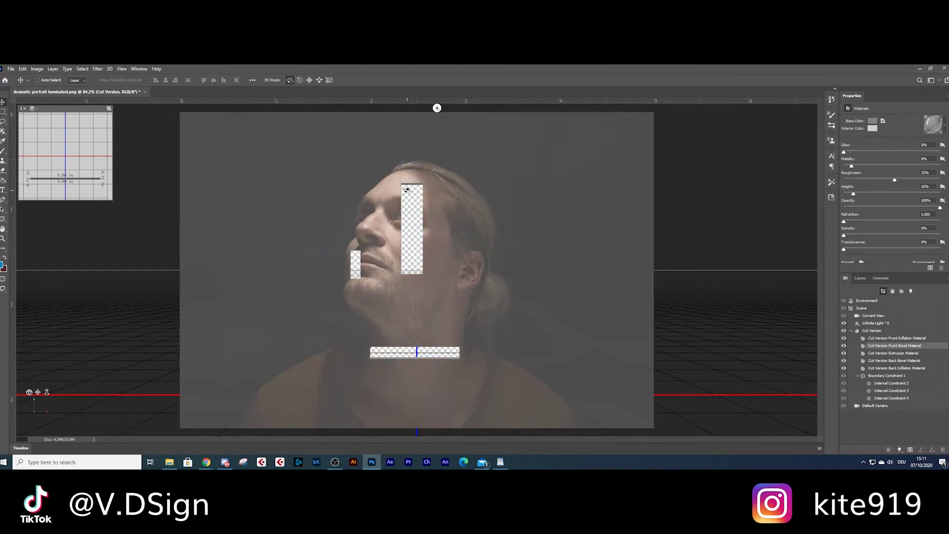
drag(778, 240, 599, 299)
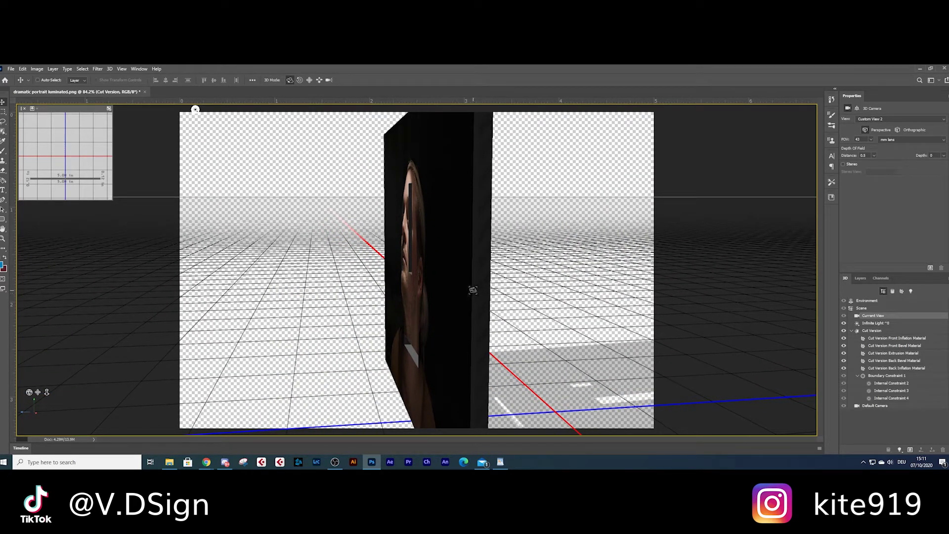
click(873, 408)
click(895, 347)
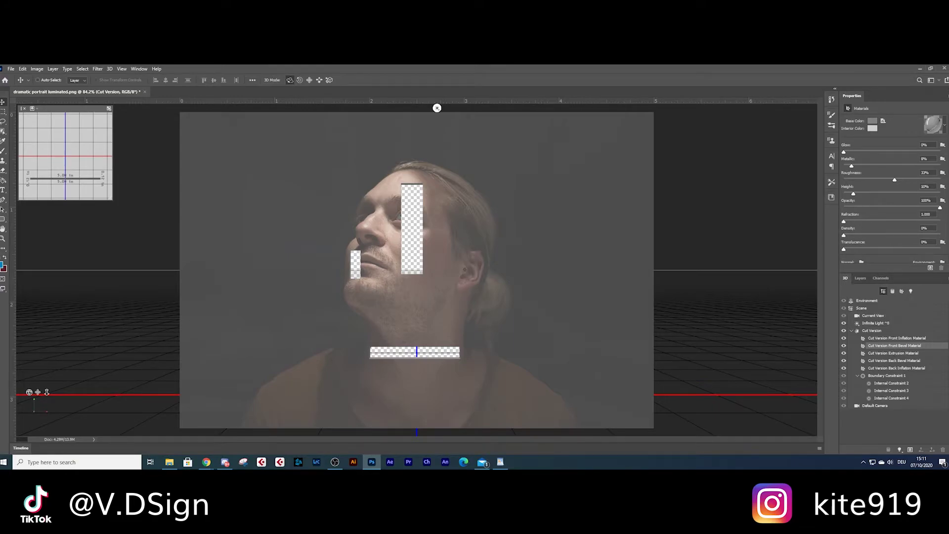
scroll(890, 198, down, 1)
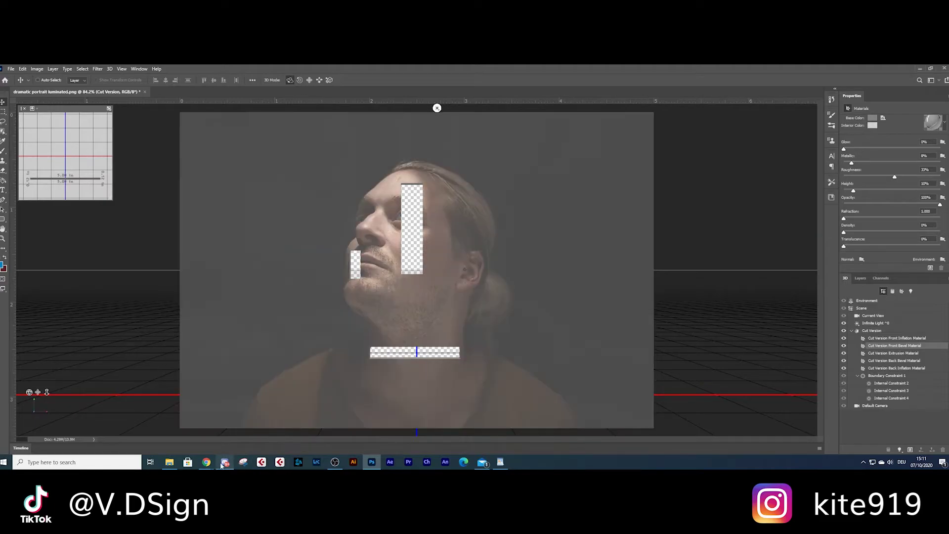
mouse_move(222, 457)
click(246, 435)
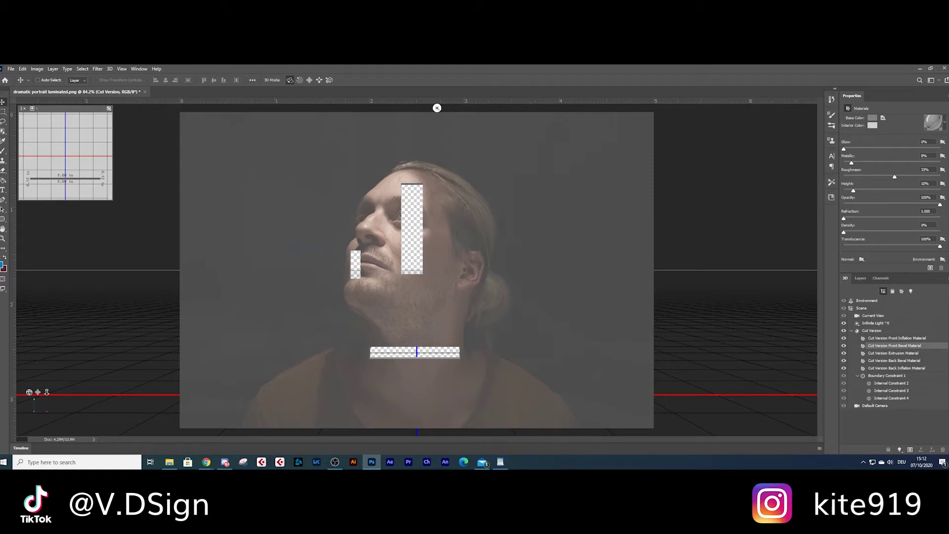
drag(940, 246, 938, 246)
Set the Cut Version Extrusion Material's translucence to 100%, refraction to about 1.67, roughness to about 32% and metallic to 30%
click(902, 354)
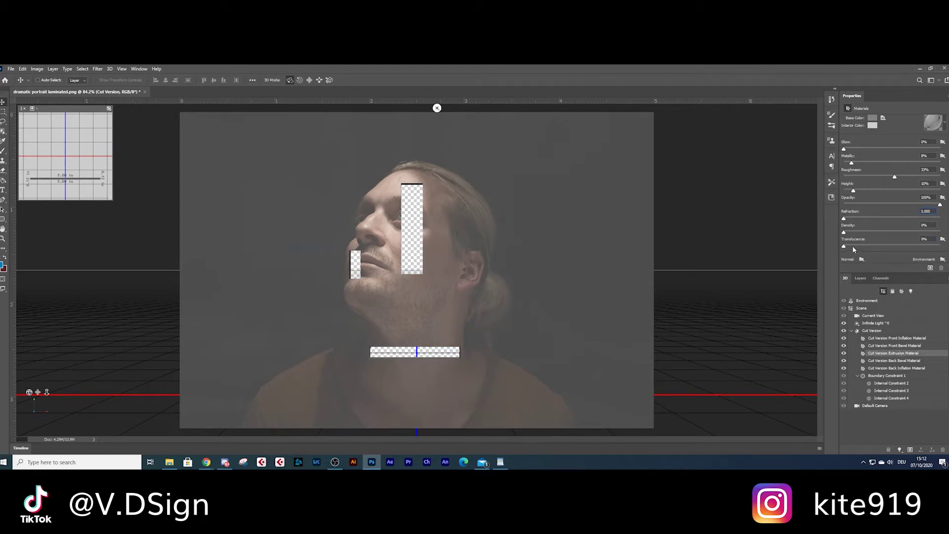
drag(928, 252, 947, 257)
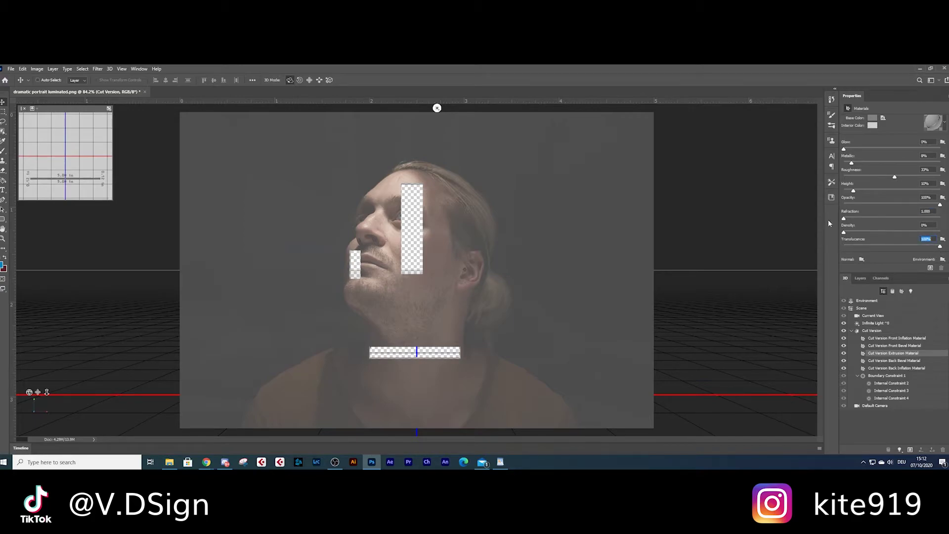
drag(874, 221, 877, 221)
drag(895, 178, 873, 166)
Make the Flat Version layer visible and create a 3D extrusion from it
click(856, 279)
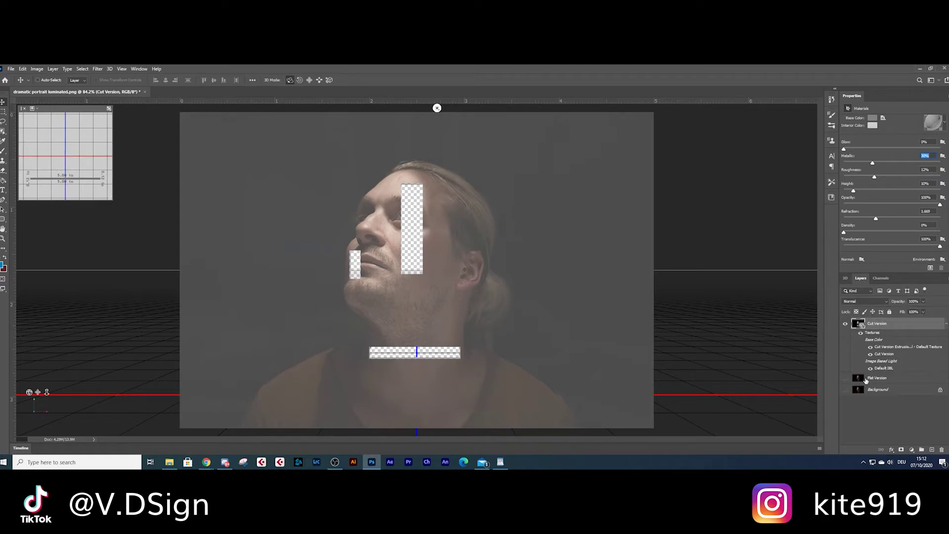
click(845, 378)
click(860, 378)
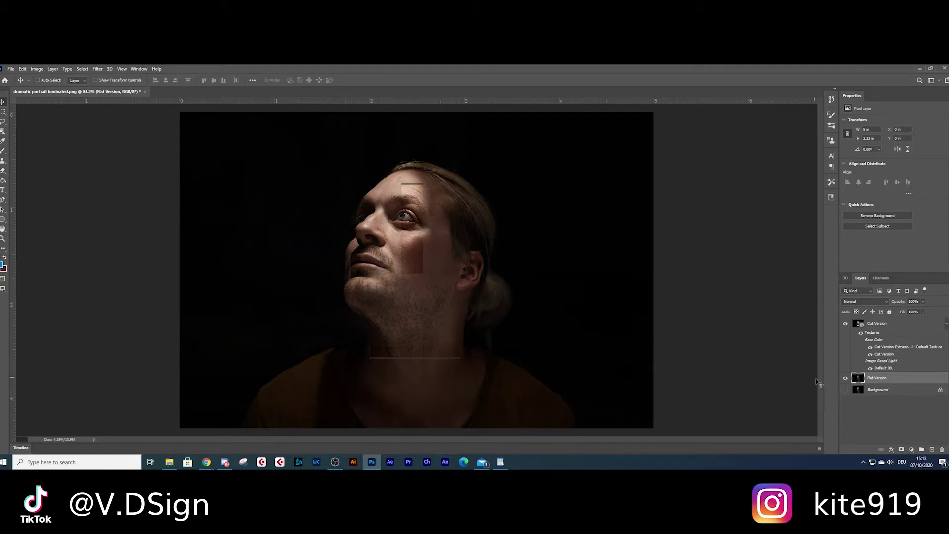
click(110, 68)
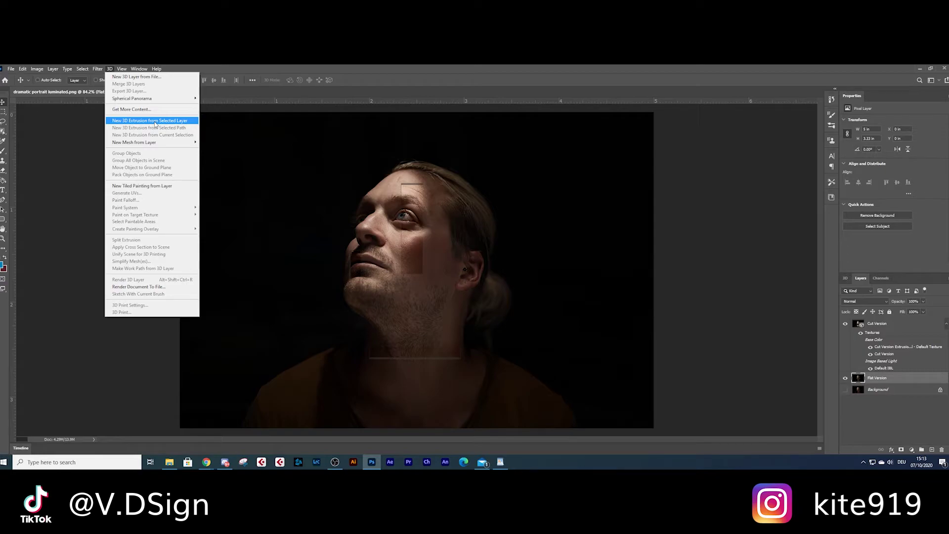
click(155, 123)
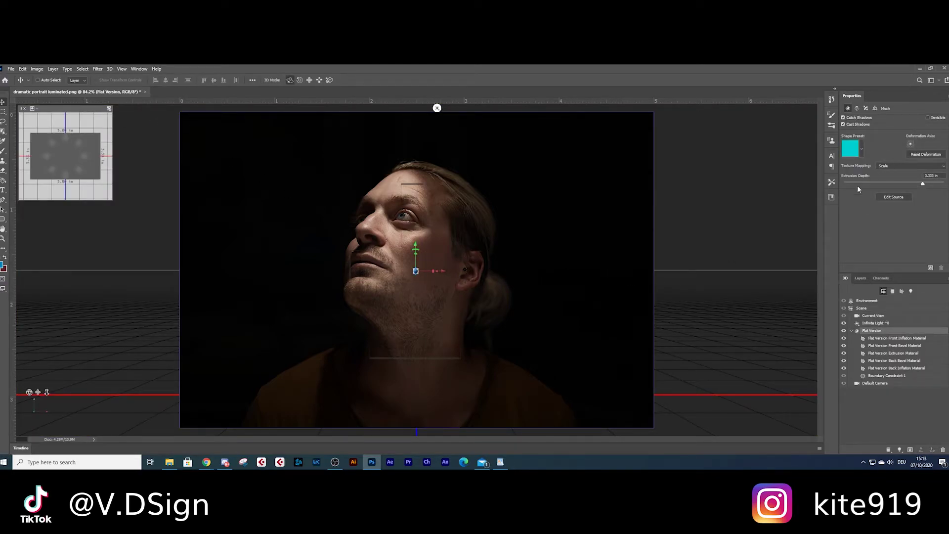
Merge the Cut Version and Flat Version 3D layers into one 3D layer, with the default camera view restored
click(873, 385)
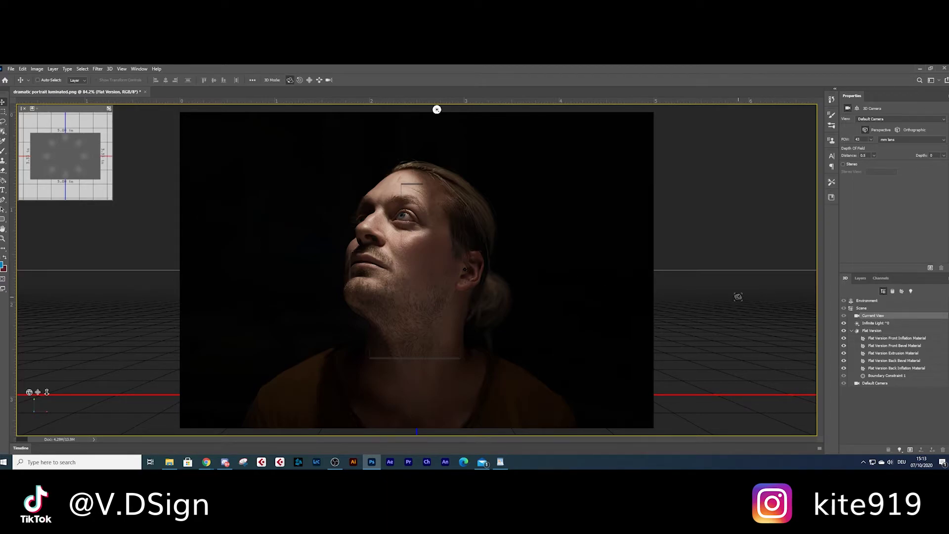
mouse_move(731, 288)
mouse_down()
mouse_move(513, 284)
mouse_move(735, 285)
mouse_up()
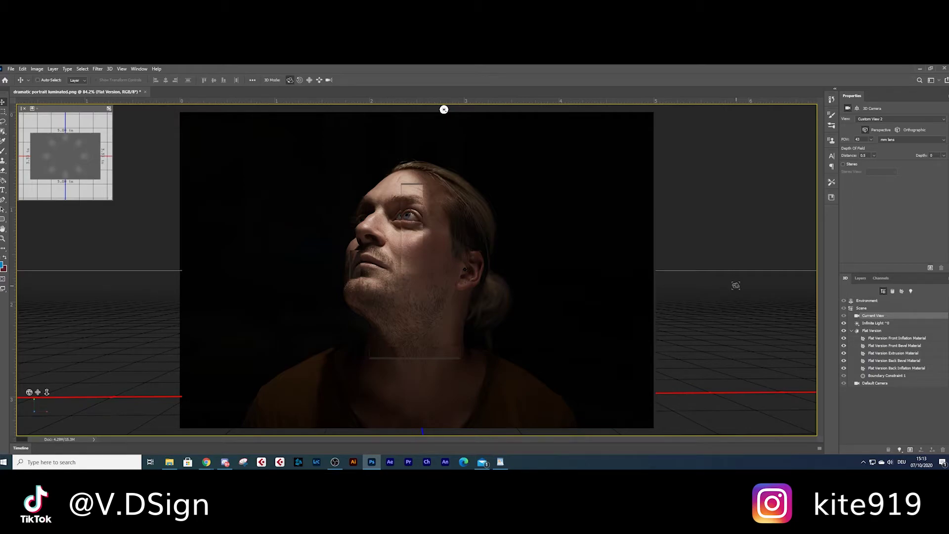
click(876, 384)
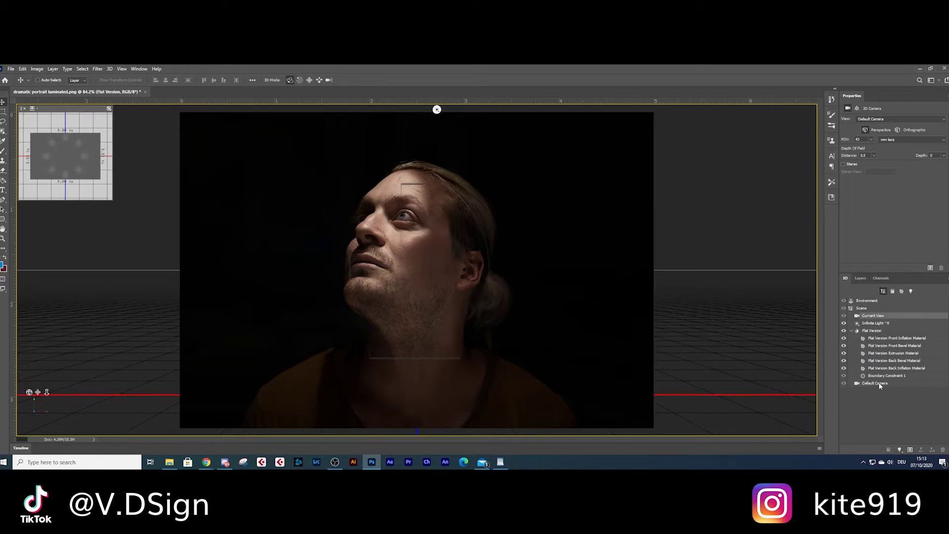
click(861, 279)
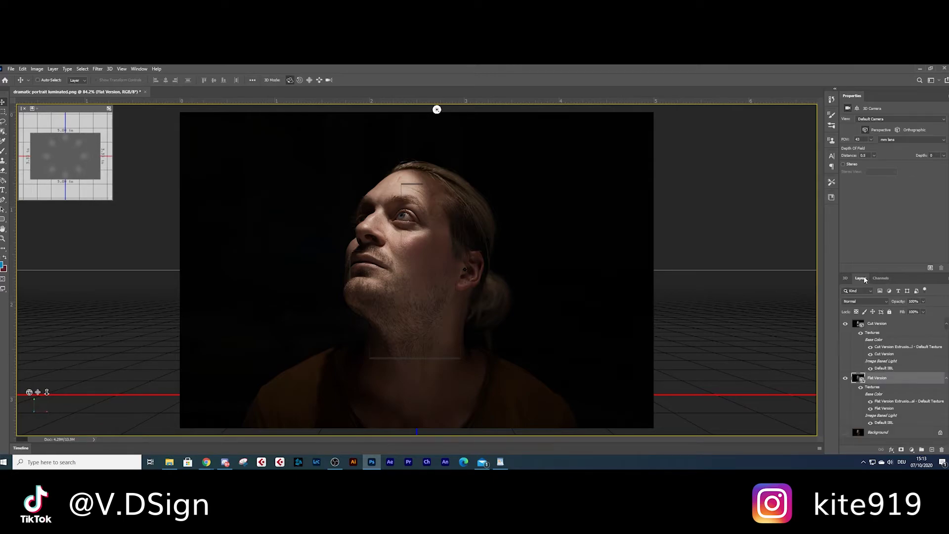
shift+click(859, 326)
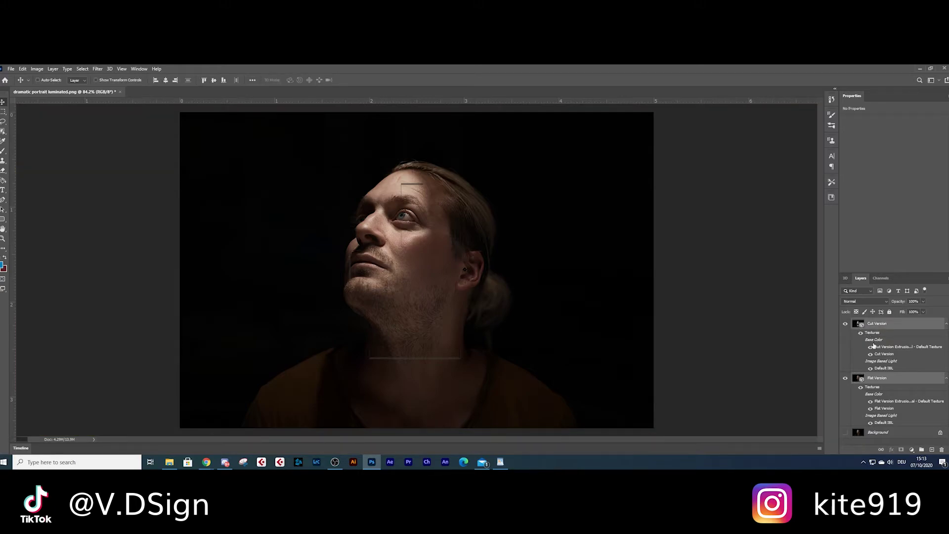
click(110, 69)
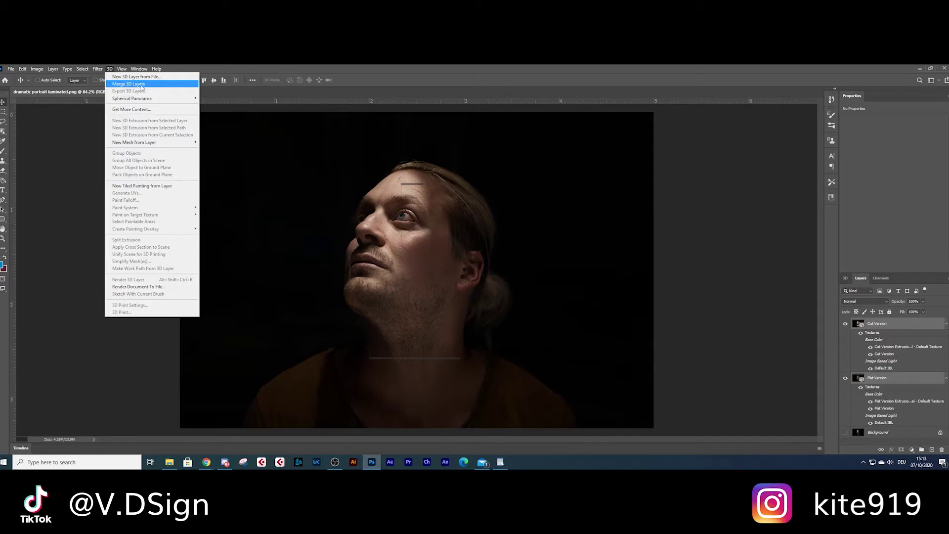
click(162, 85)
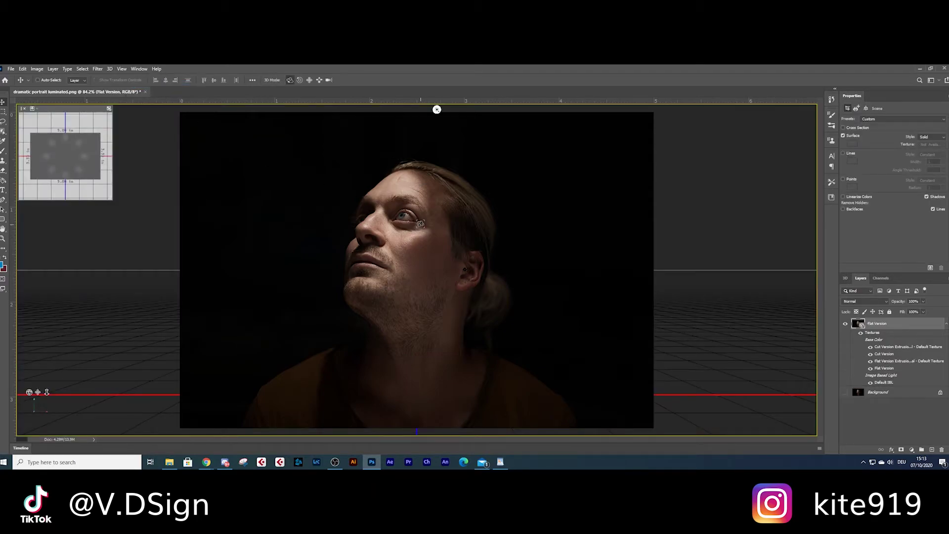
Set the Flat Version mesh's extrusion depth to about 0.84 in within the merged scene
click(846, 279)
click(874, 331)
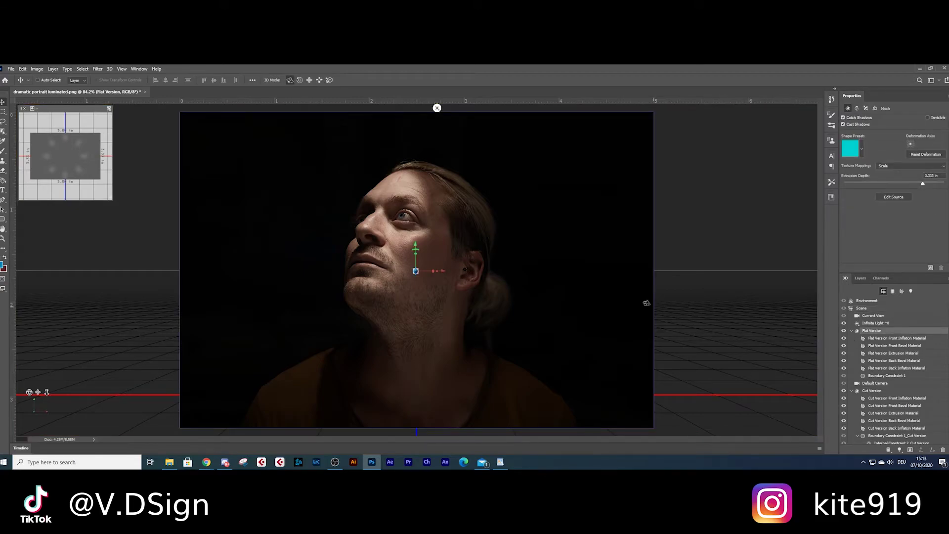
click(873, 317)
mouse_move(752, 334)
mouse_down()
mouse_move(646, 333)
mouse_move(657, 341)
mouse_move(630, 354)
mouse_move(756, 334)
mouse_move(758, 346)
mouse_move(757, 333)
mouse_up()
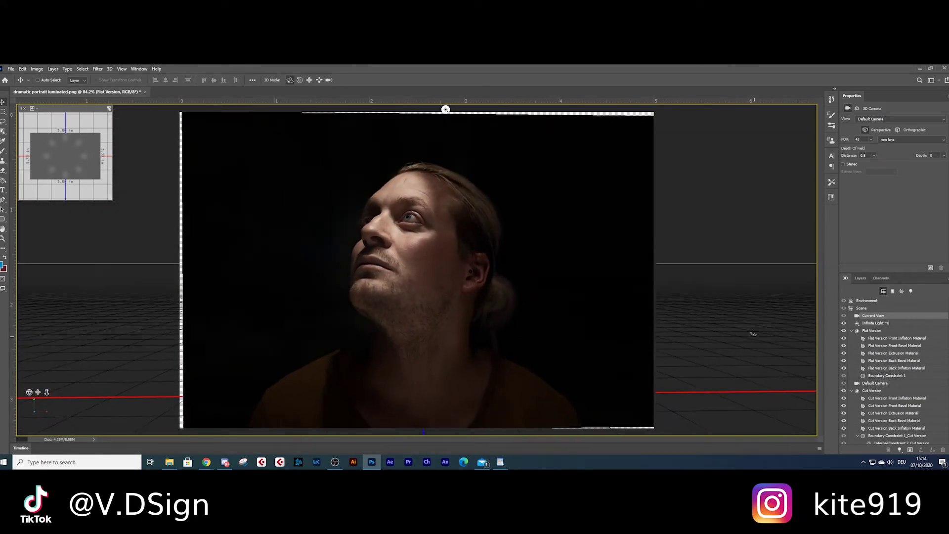
click(875, 385)
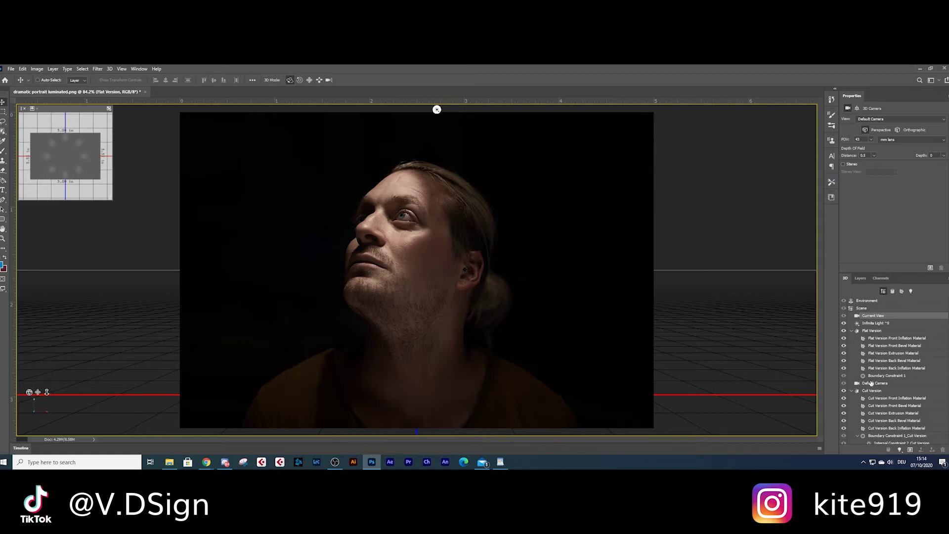
click(873, 331)
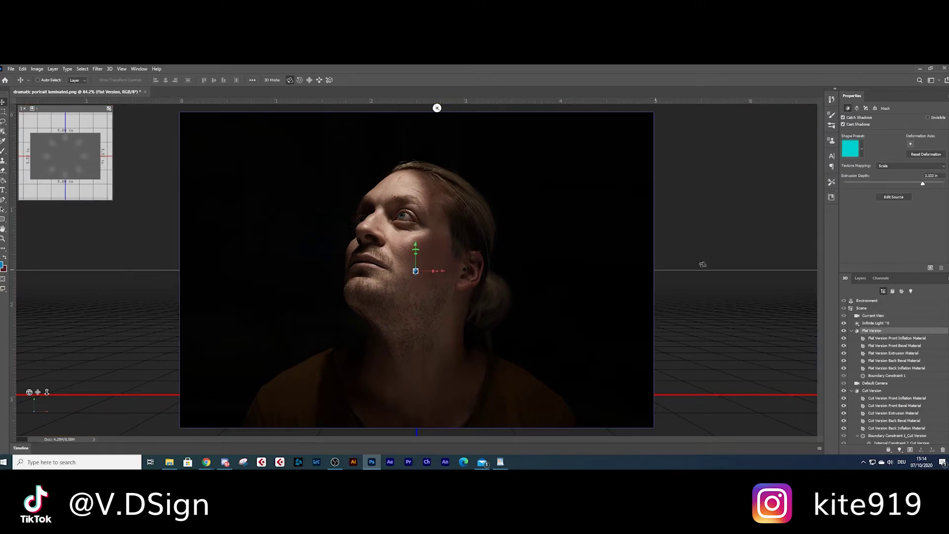
drag(917, 184, 904, 185)
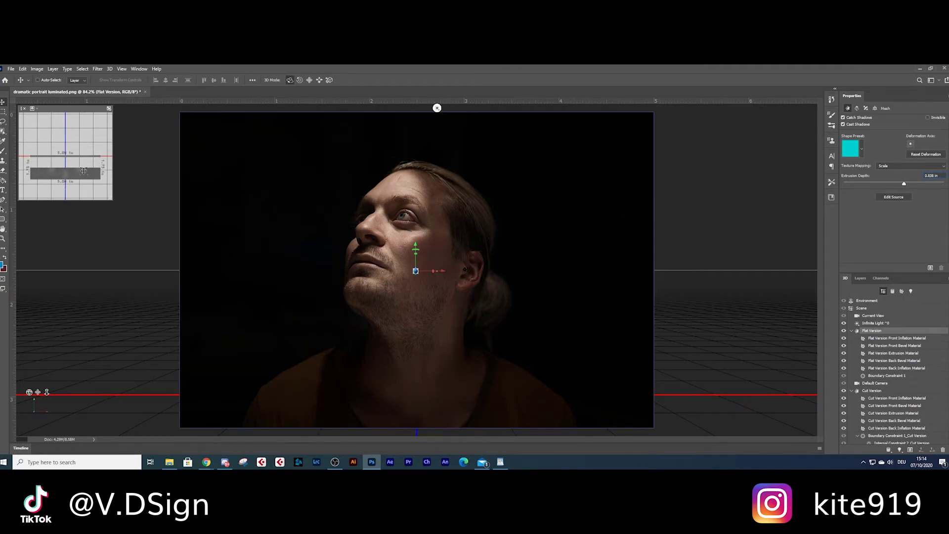
Set the Flat Version mesh's extrusion depth to about 0.124 in and move it back along Z to meet the Cut Version mesh
drag(906, 184, 896, 185)
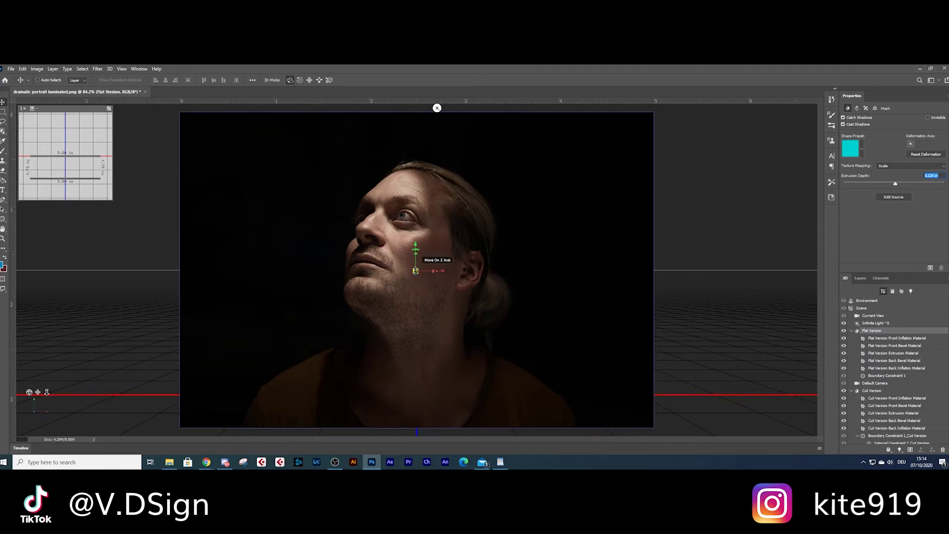
drag(416, 271, 433, 178)
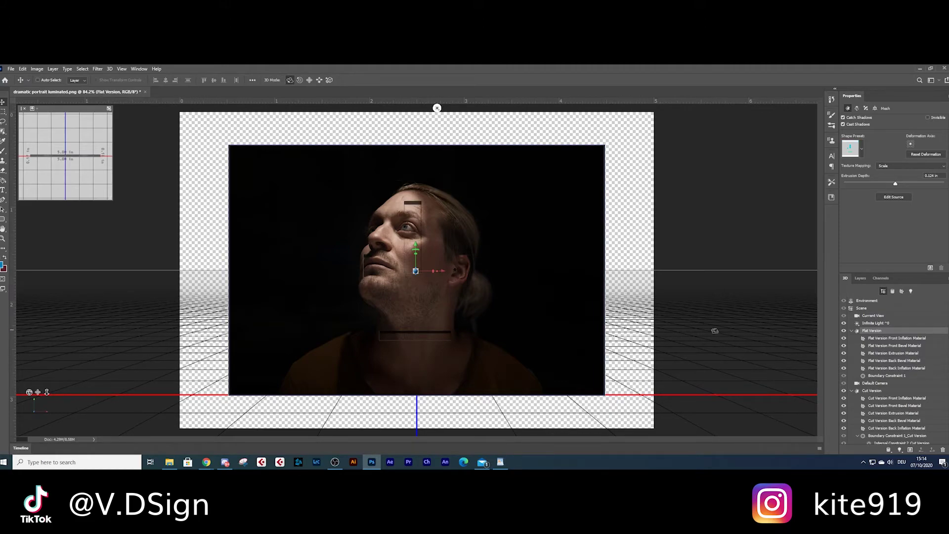
Select the Flat Version and Cut Version meshes together and move them forward along Z until they fill the canvas
click(874, 384)
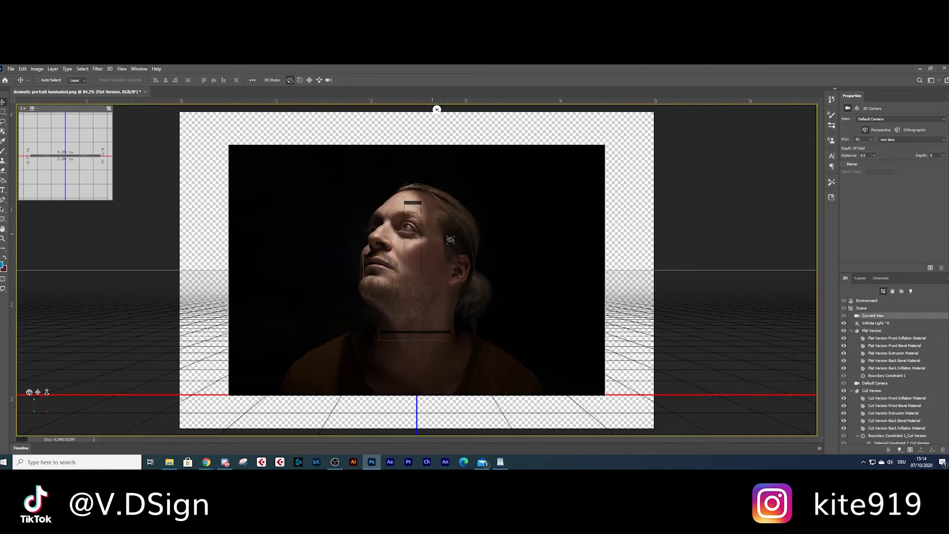
click(873, 331)
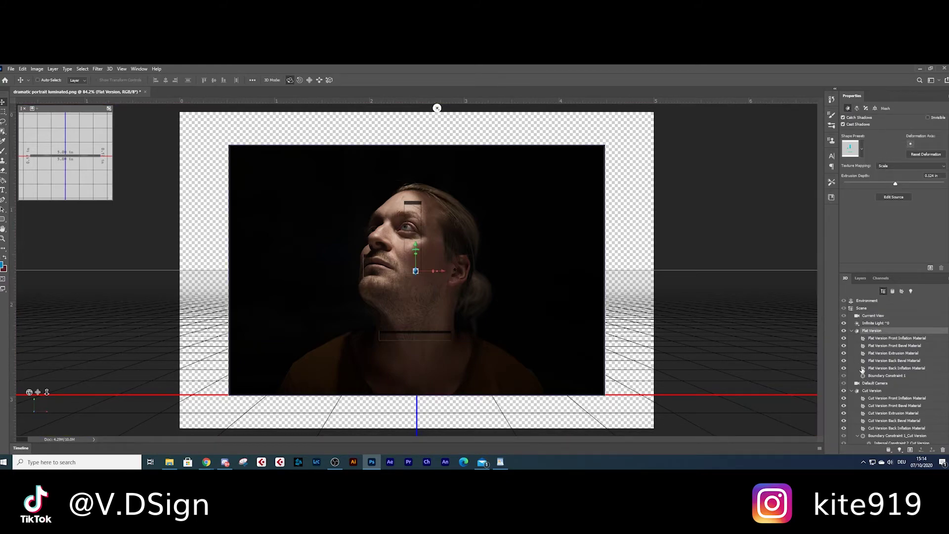
ctrl+click(871, 391)
drag(415, 272, 423, 350)
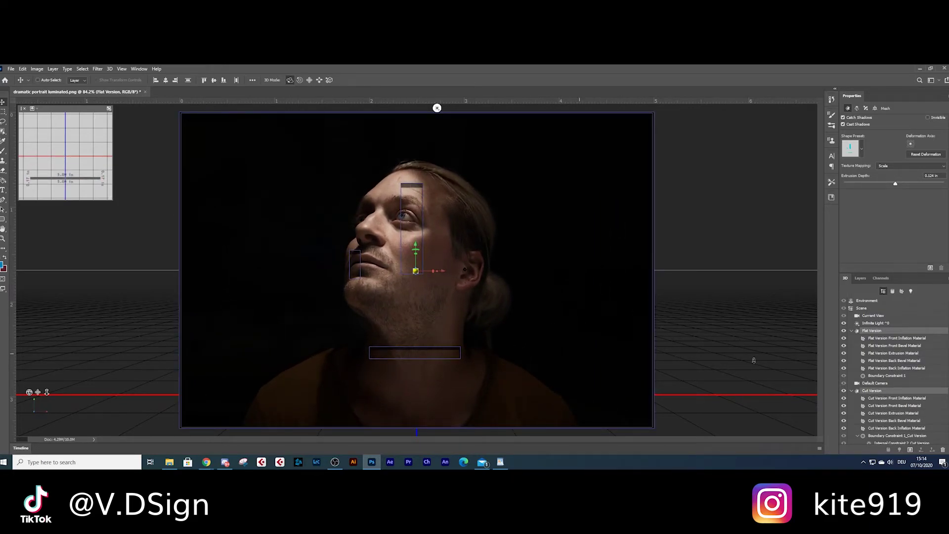
Slide the camera closer to inspect the stacked portrait meshes, then return to the default camera
click(866, 316)
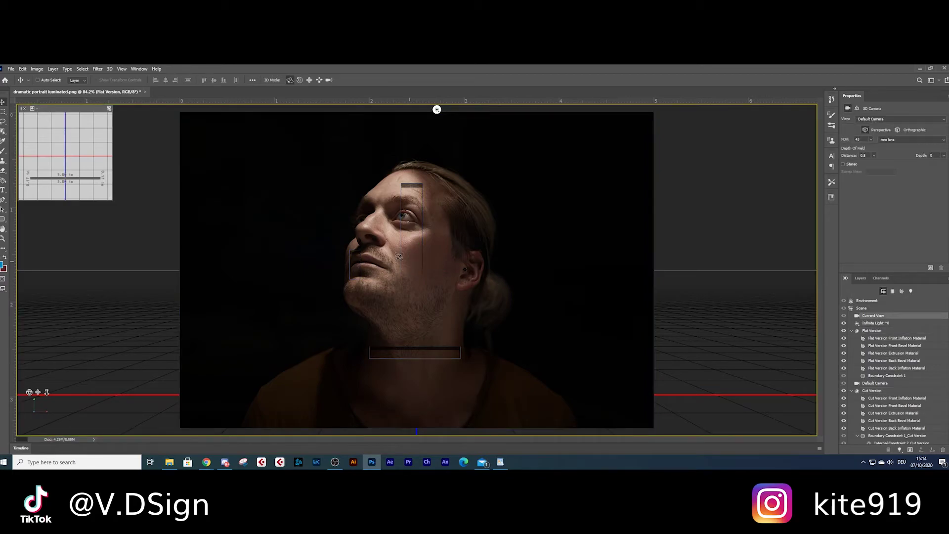
click(319, 81)
drag(374, 194, 381, 242)
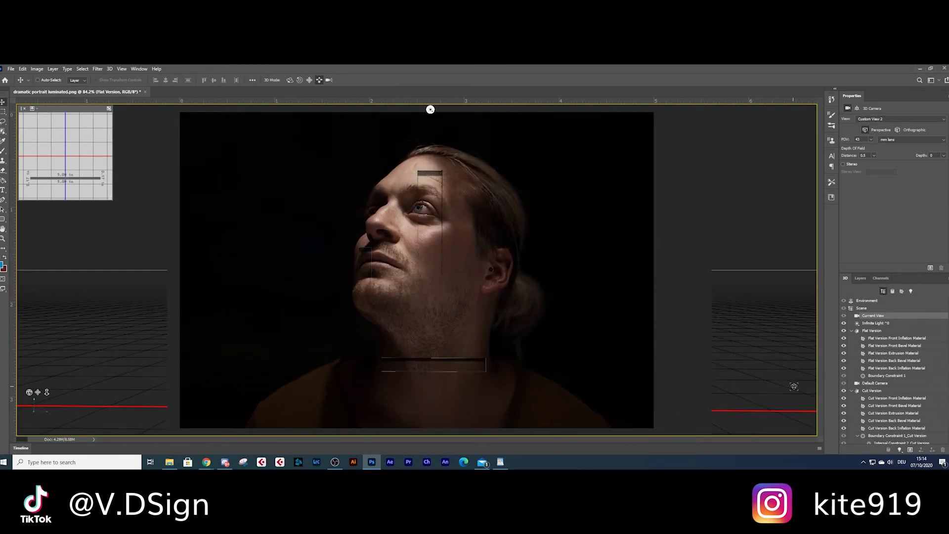
click(876, 385)
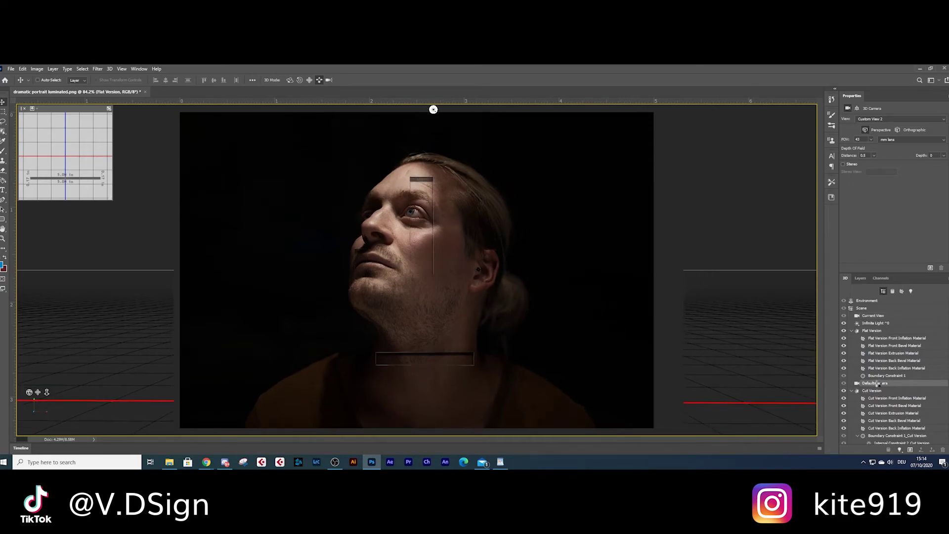
Rotate the infinite light so it shines on the portrait from the upper left
click(443, 192)
mouse_move(435, 229)
mouse_down()
mouse_move(437, 245)
mouse_move(449, 219)
mouse_move(390, 219)
mouse_move(417, 209)
mouse_move(387, 221)
mouse_up()
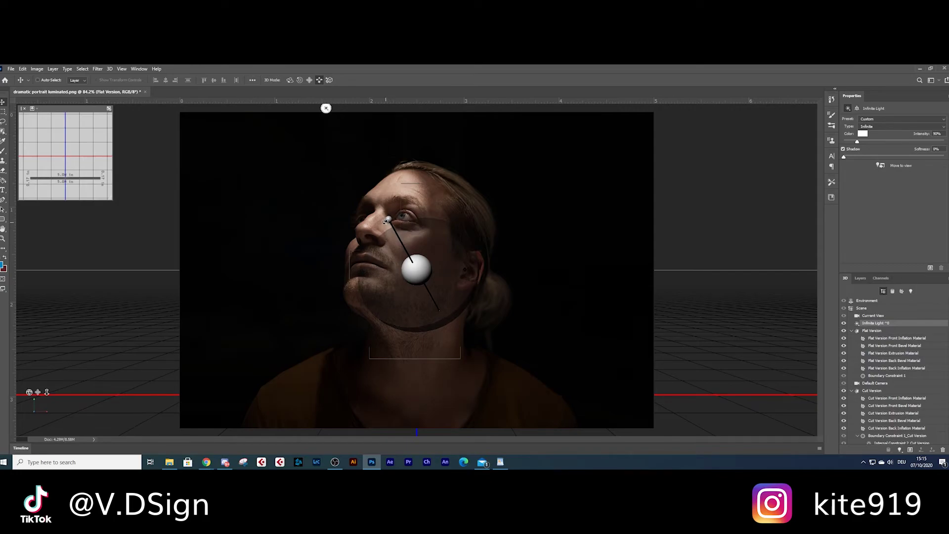
Move the Flat Version mesh slightly back along Z behind the Cut Version, and render the scene
click(872, 332)
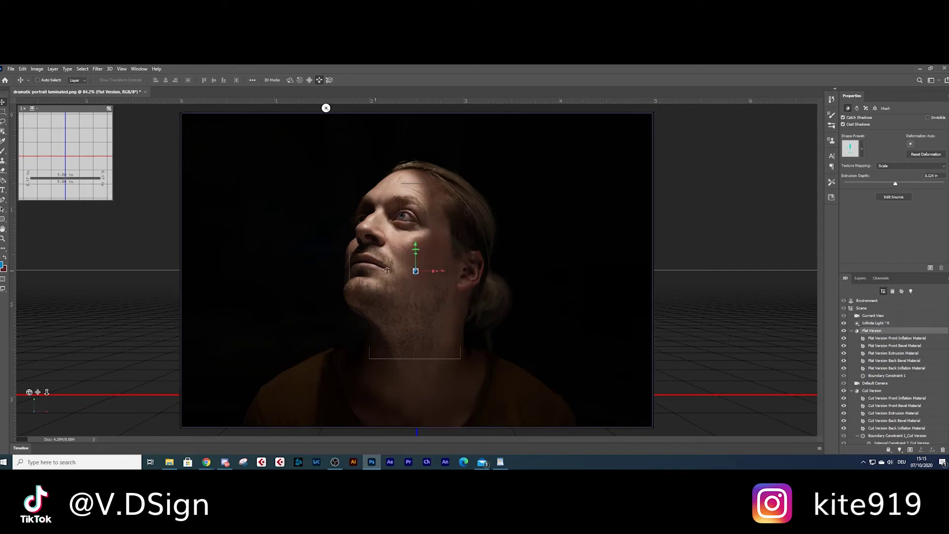
drag(415, 273, 416, 242)
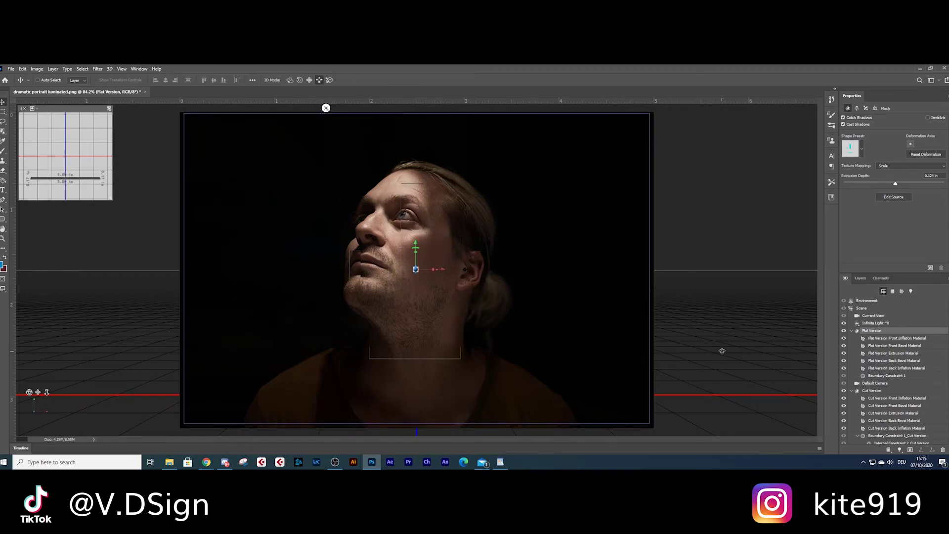
click(913, 452)
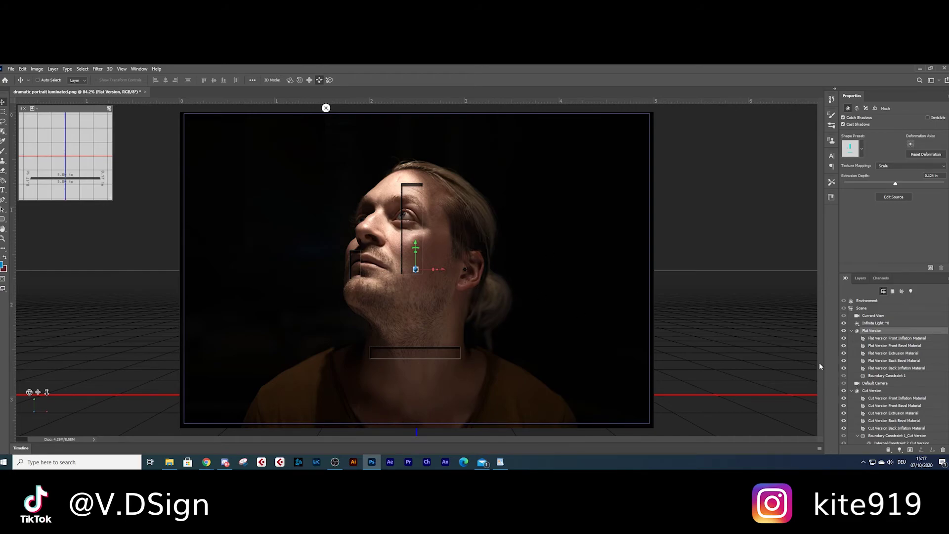
Try a front bevel on the Cut Version mesh with a 1% width and a reduced bevel angle
click(874, 392)
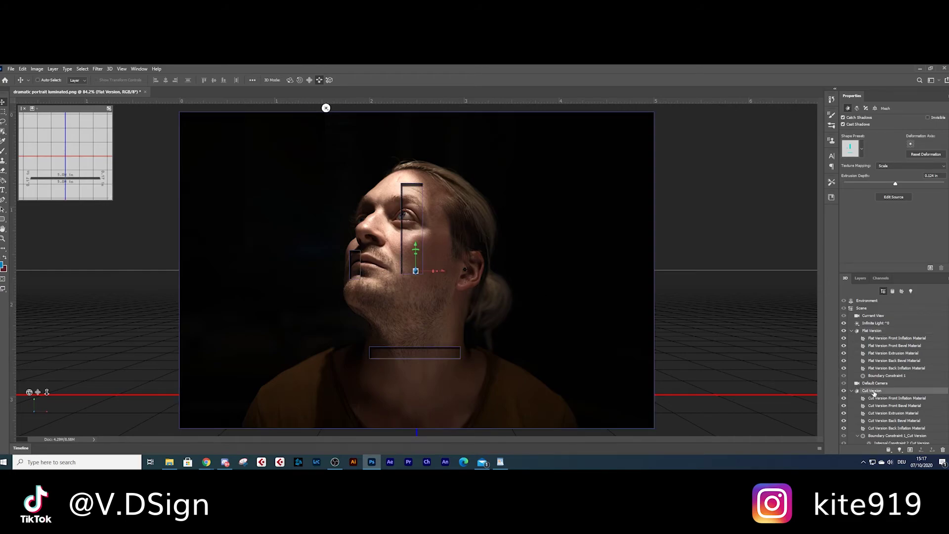
click(866, 109)
click(859, 145)
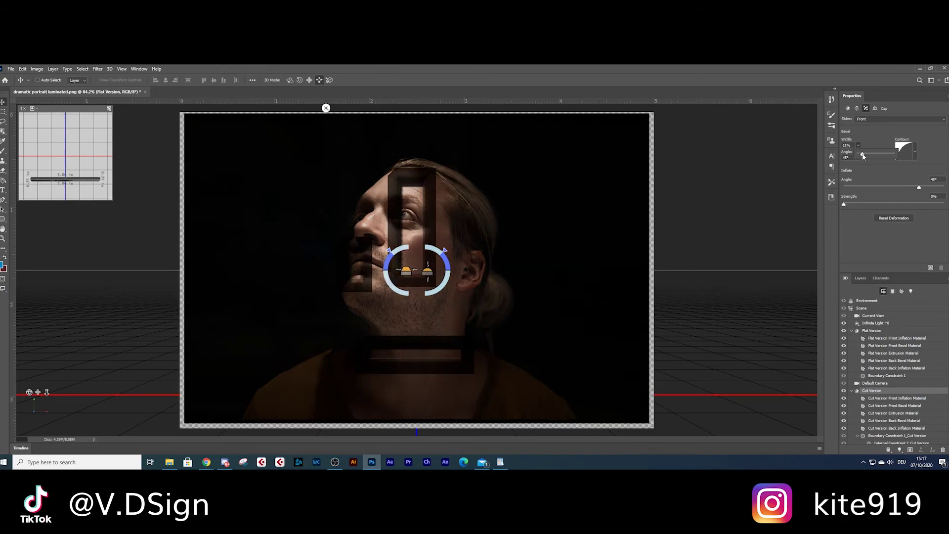
drag(860, 156, 859, 156)
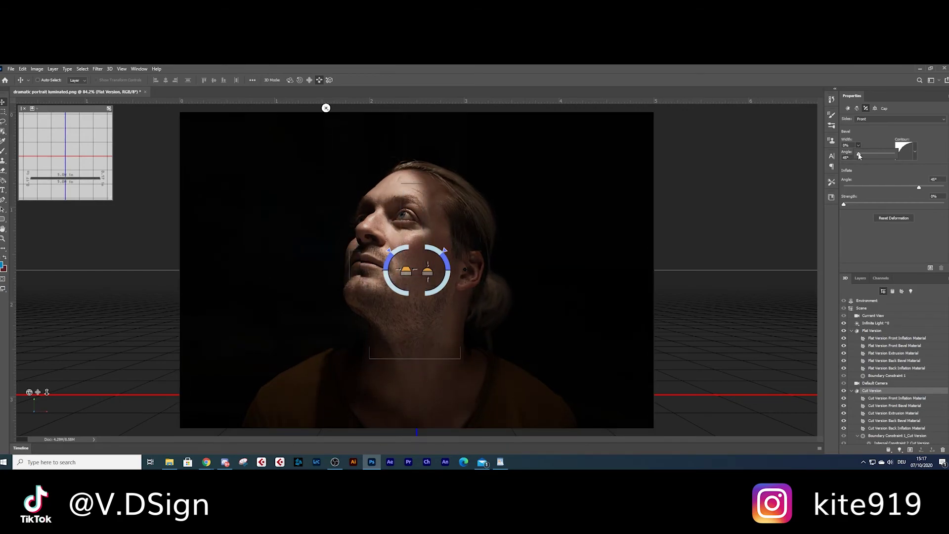
click(851, 147)
key(Up)
key(Up)
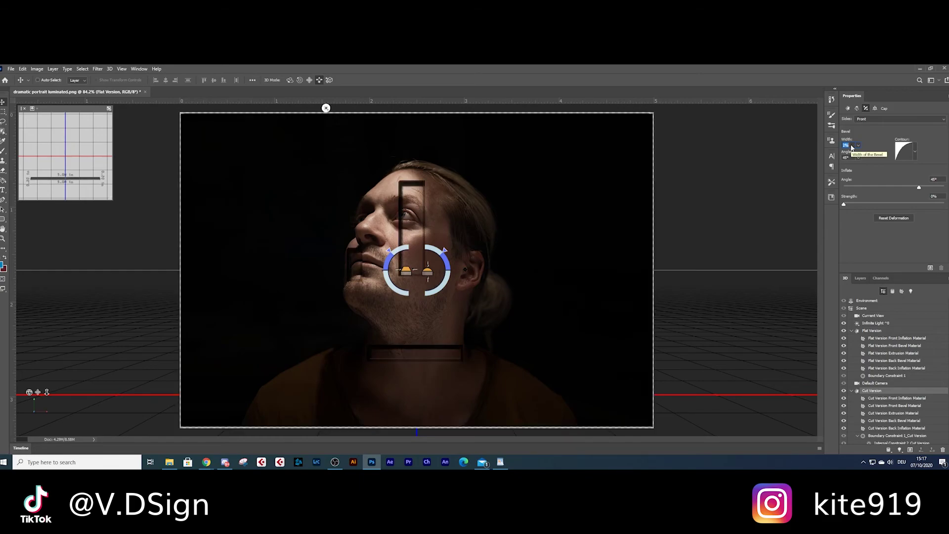
key(Down)
key(Up)
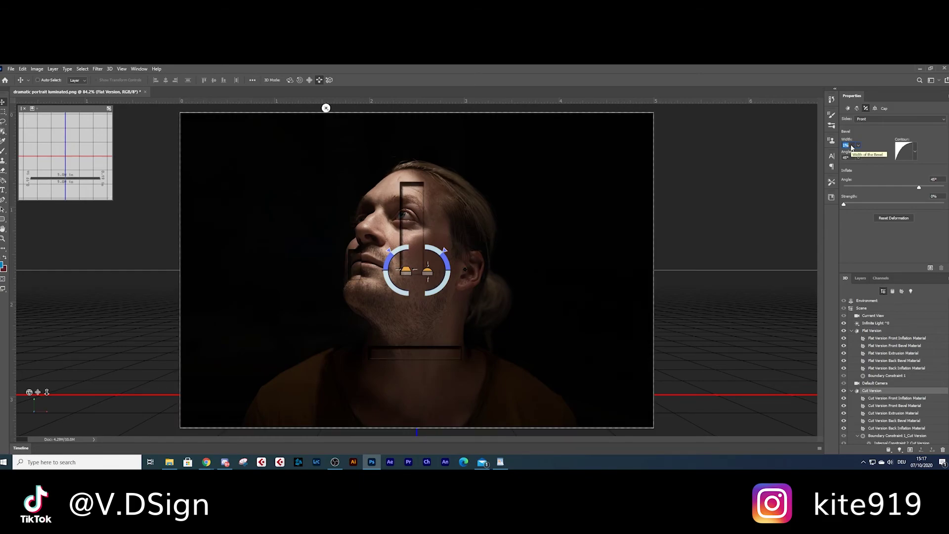
key(Down)
key(Up)
click(853, 158)
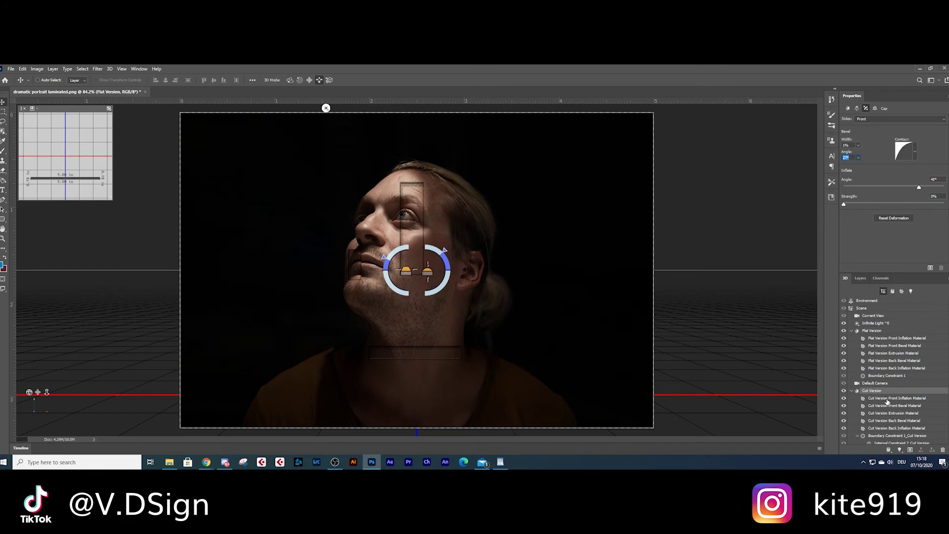
Try the Cut Version Front Inflation Material with 88% translucence, 77% opacity, 22% metallic and 9% density, and render the scene
click(887, 399)
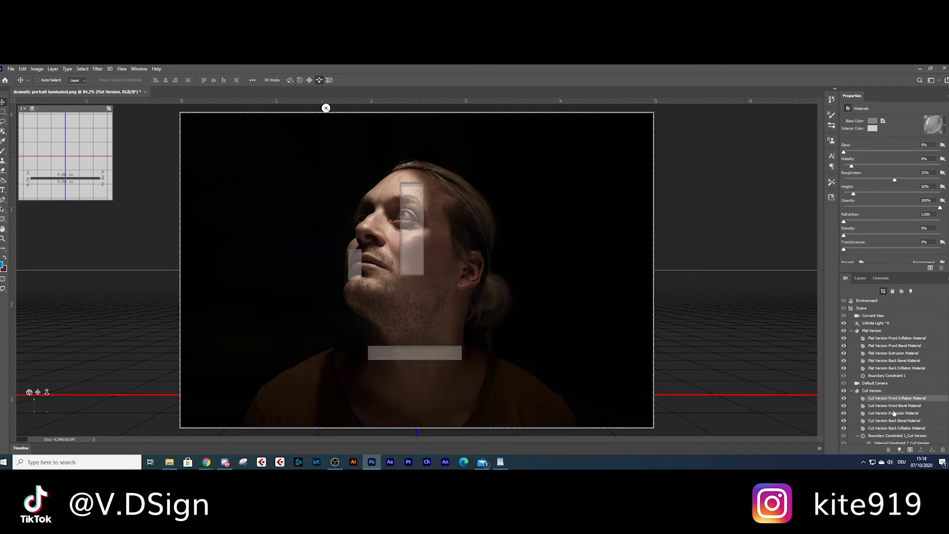
drag(844, 249, 929, 251)
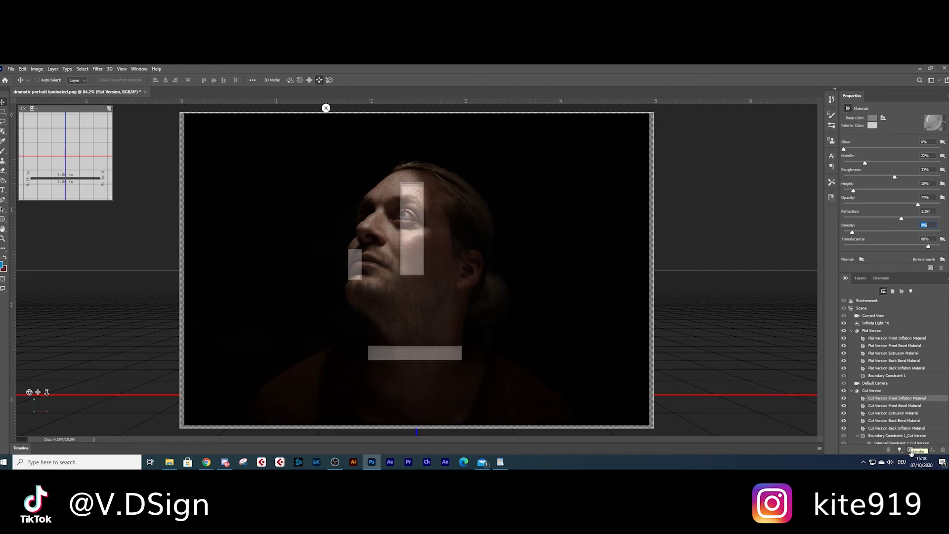
click(912, 451)
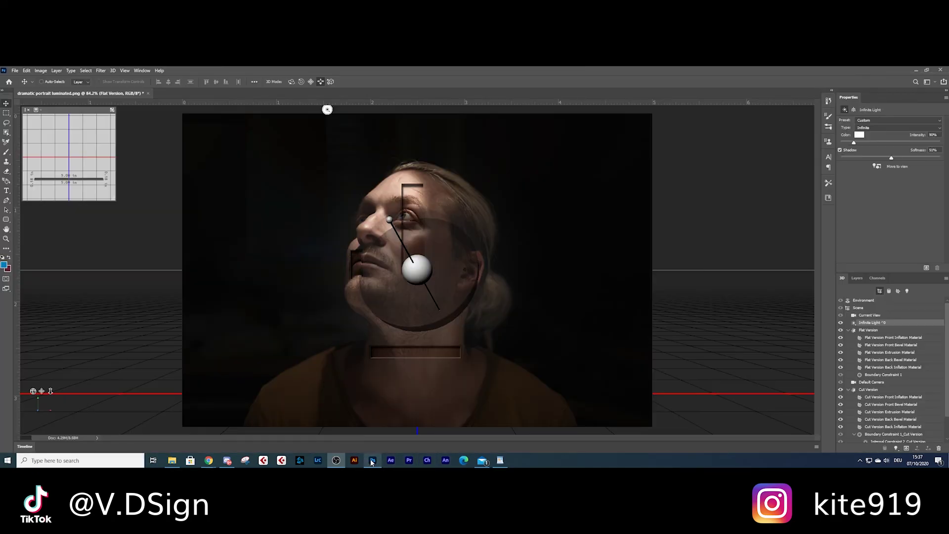
Select the whole scene to access its surface and line render settings
click(872, 309)
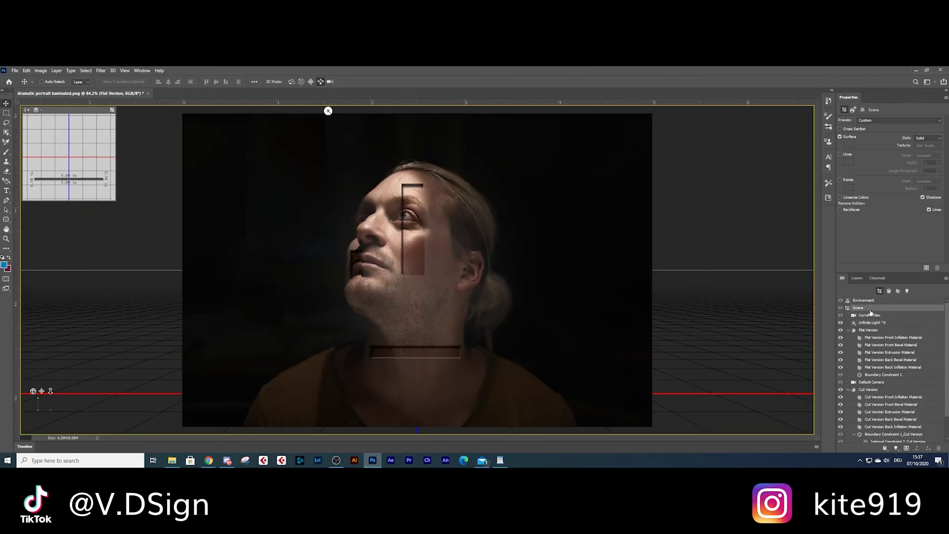